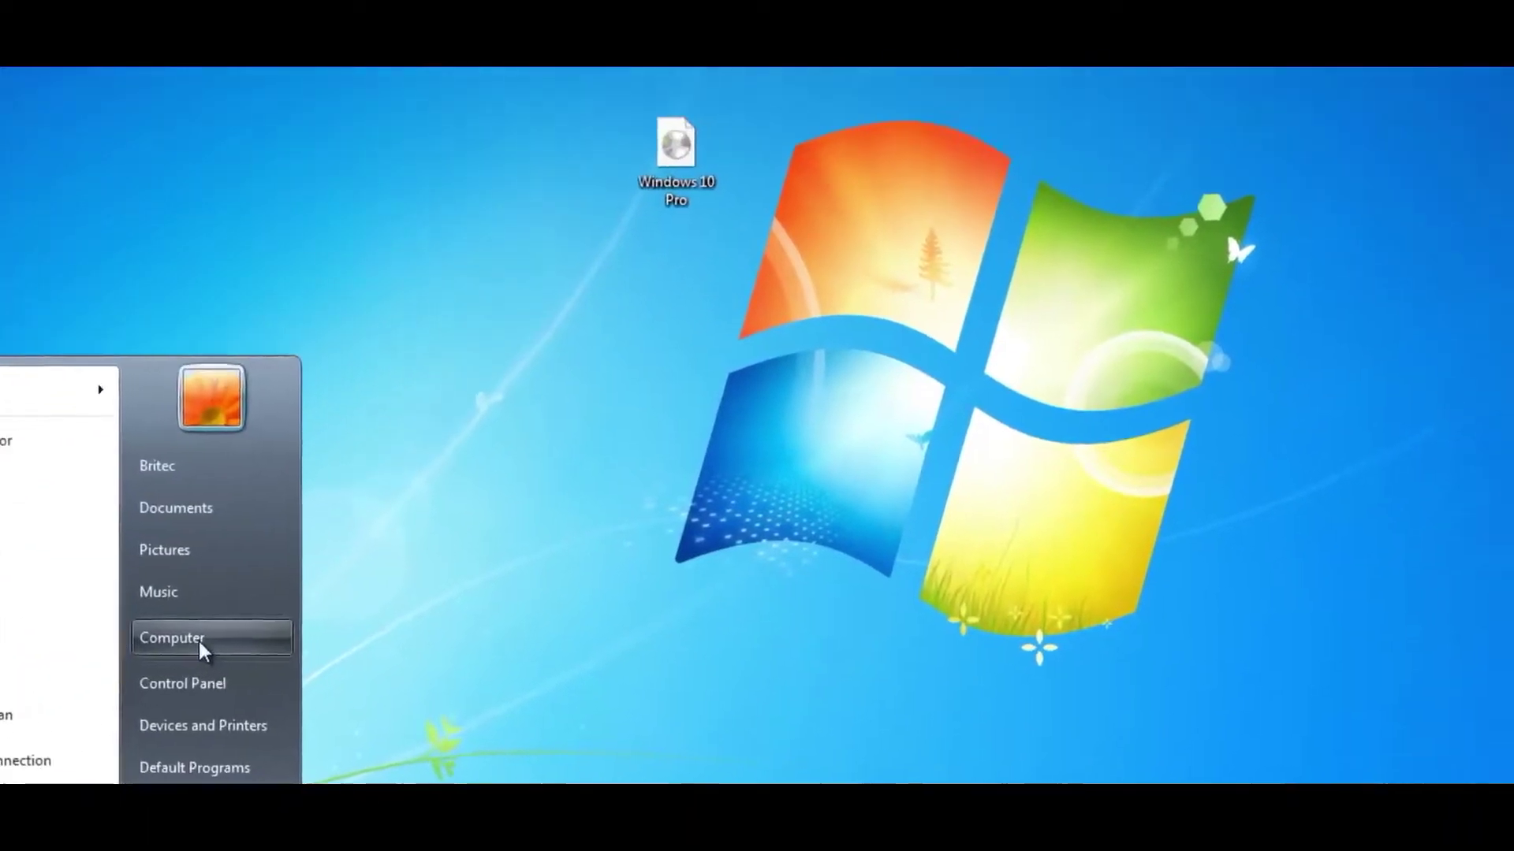
- Check the C: drive in Computer, then launch Computer Management from Computer's Manage option
click(199, 642)
click(398, 280)
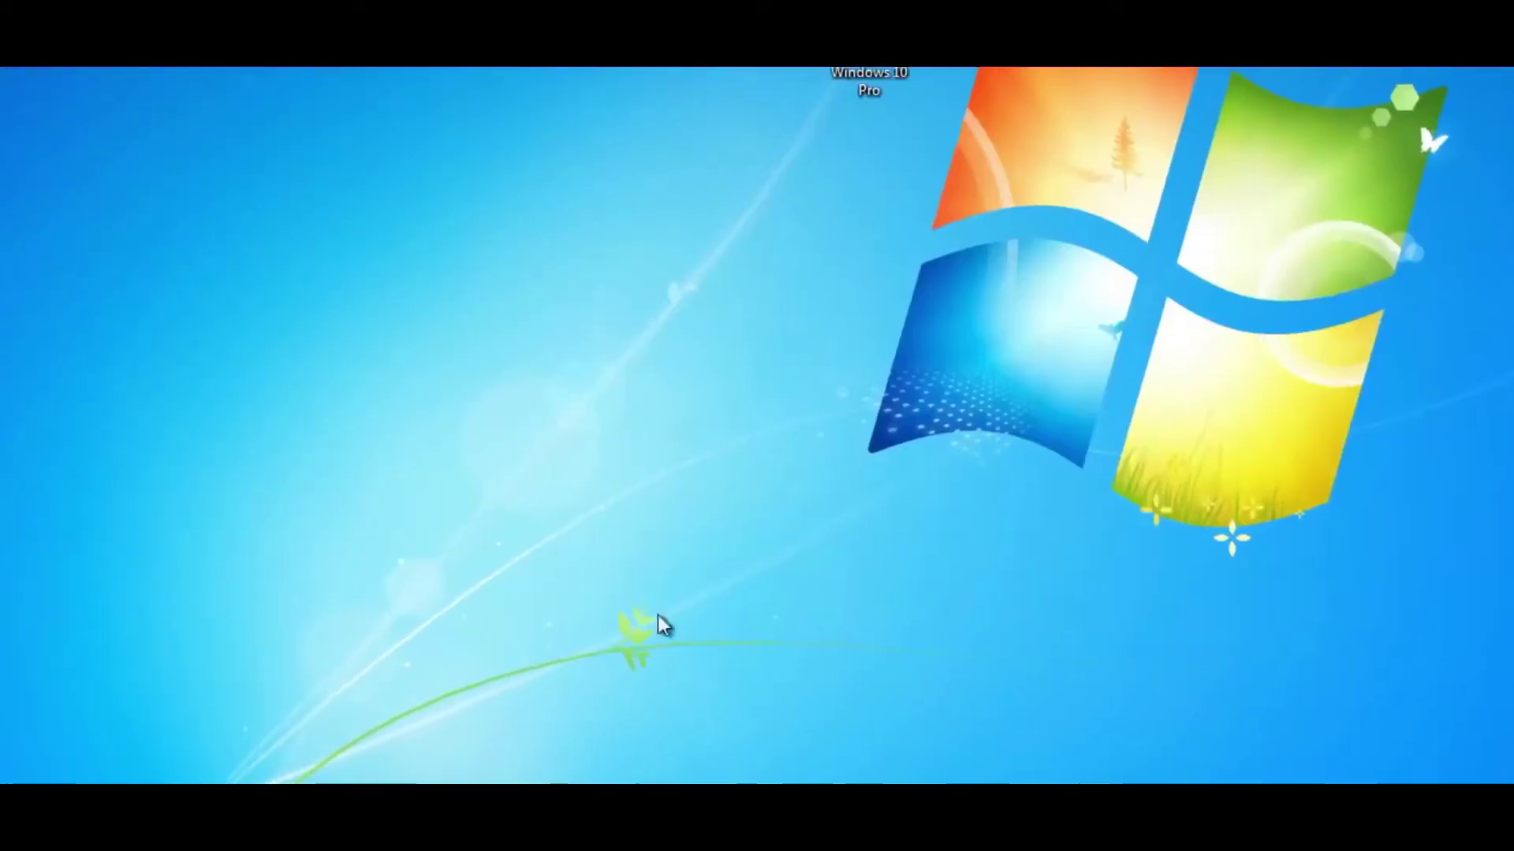
key(super)
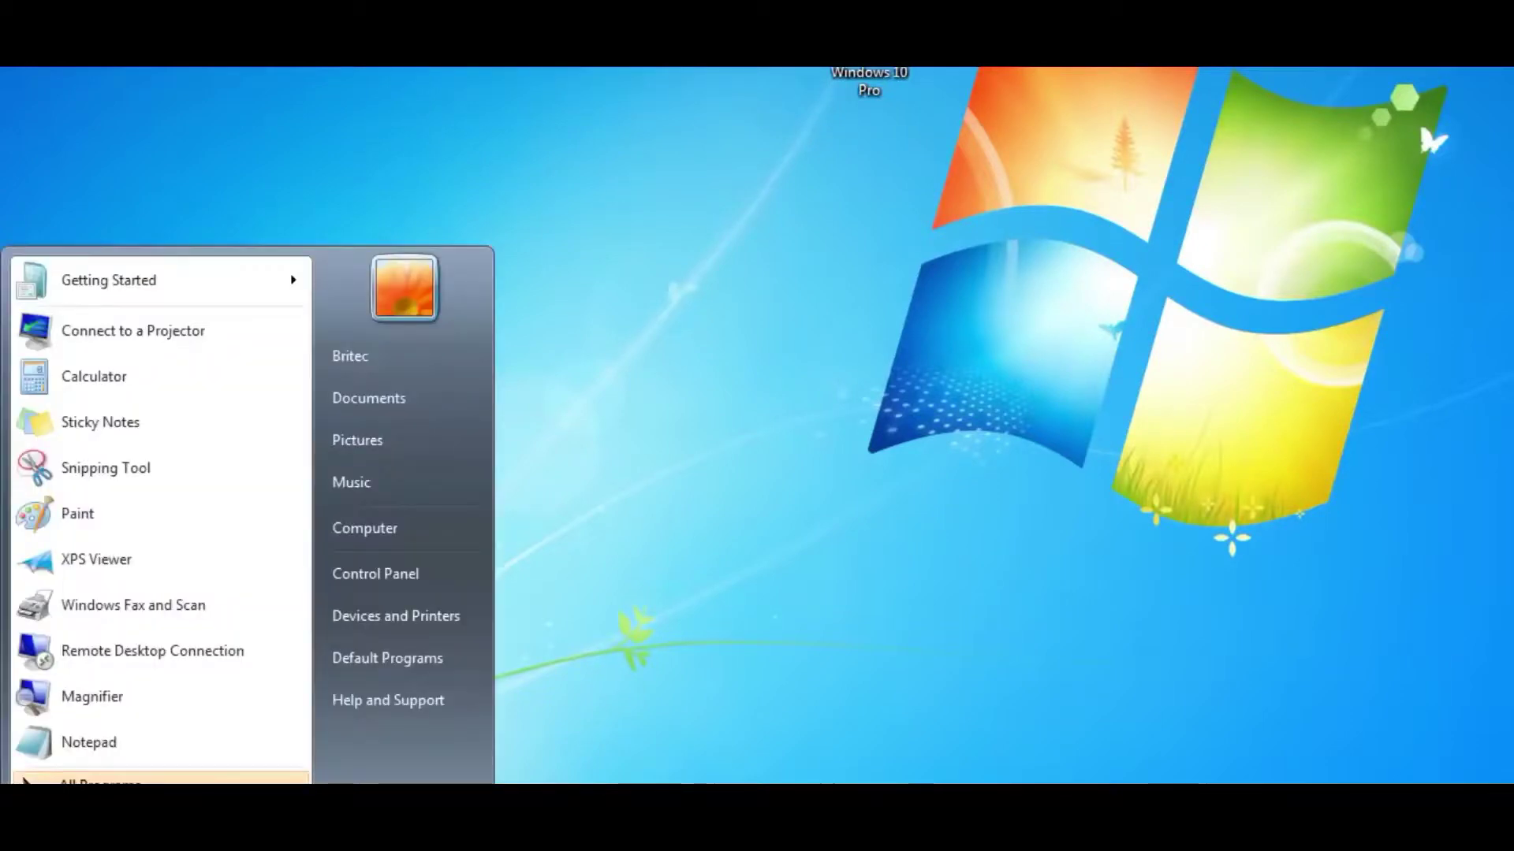
right_click(378, 539)
click(446, 579)
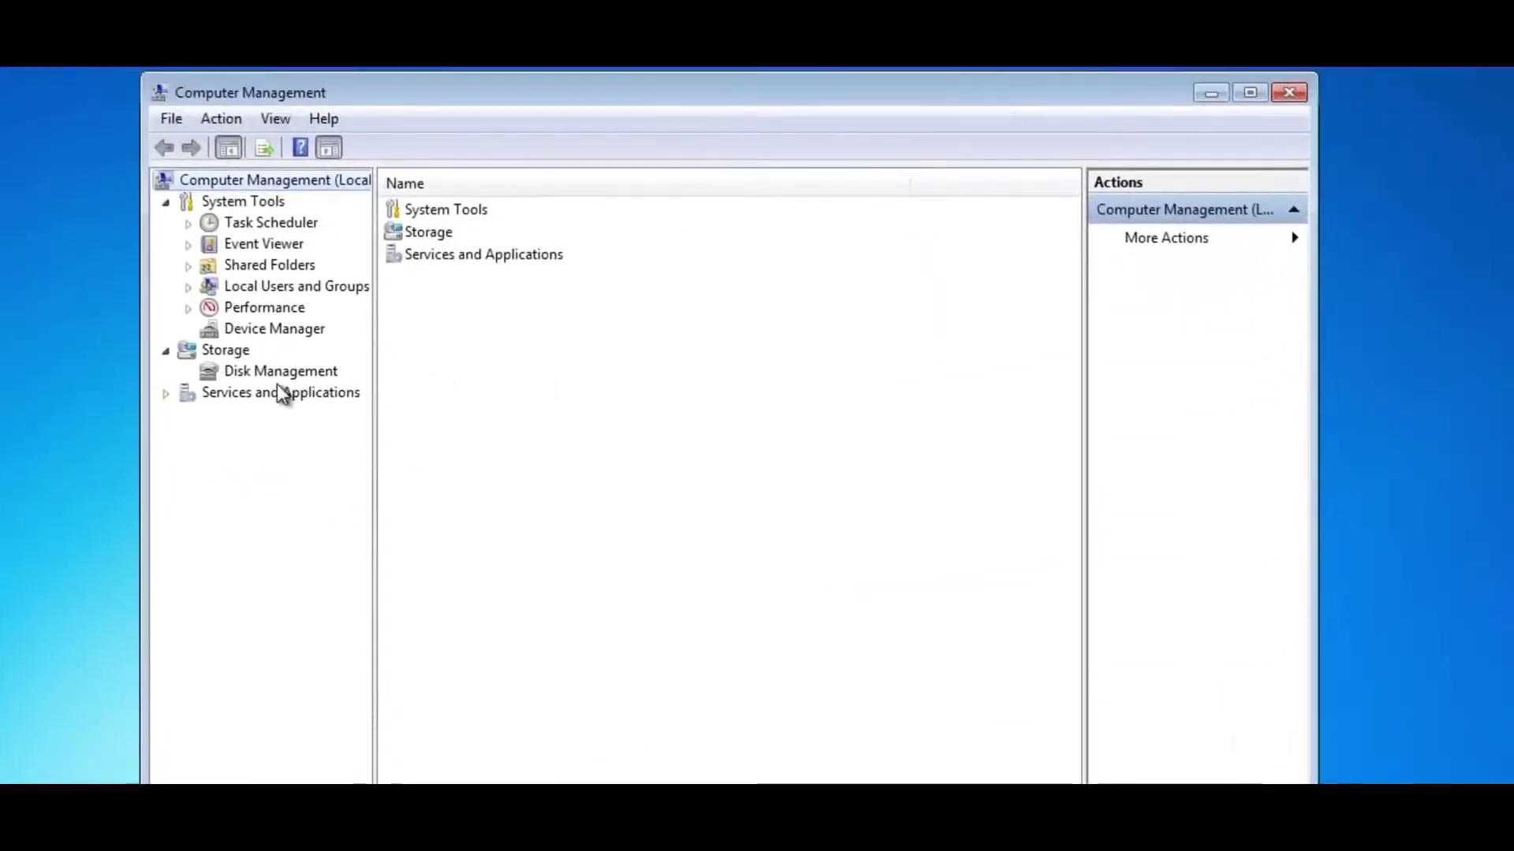
- Shrink the C: partition by 50699 MB, leaving 49.51 GB unallocated on Disk 0
click(276, 373)
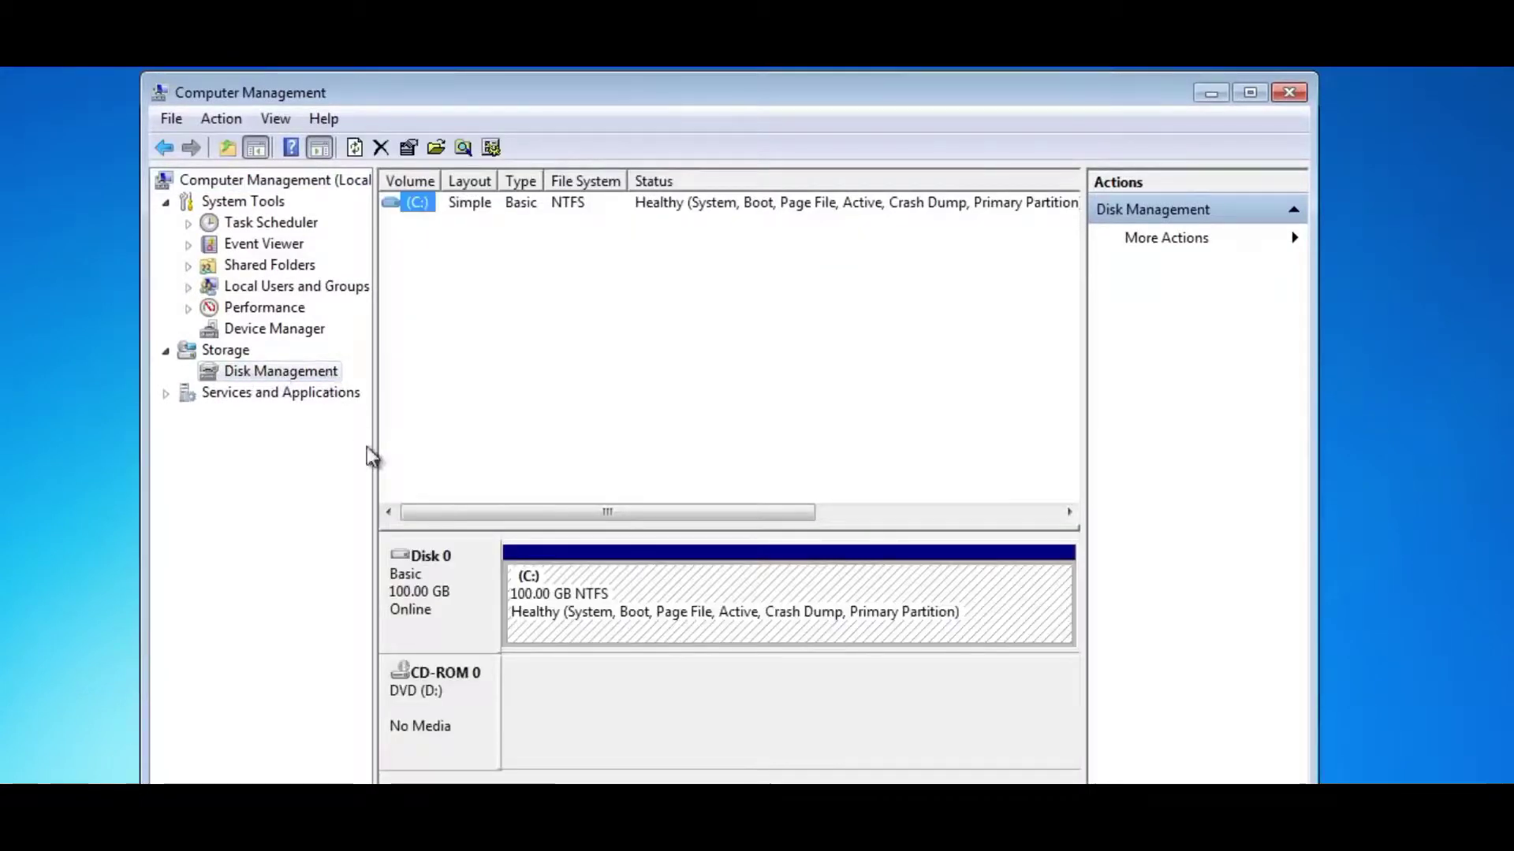
click(664, 617)
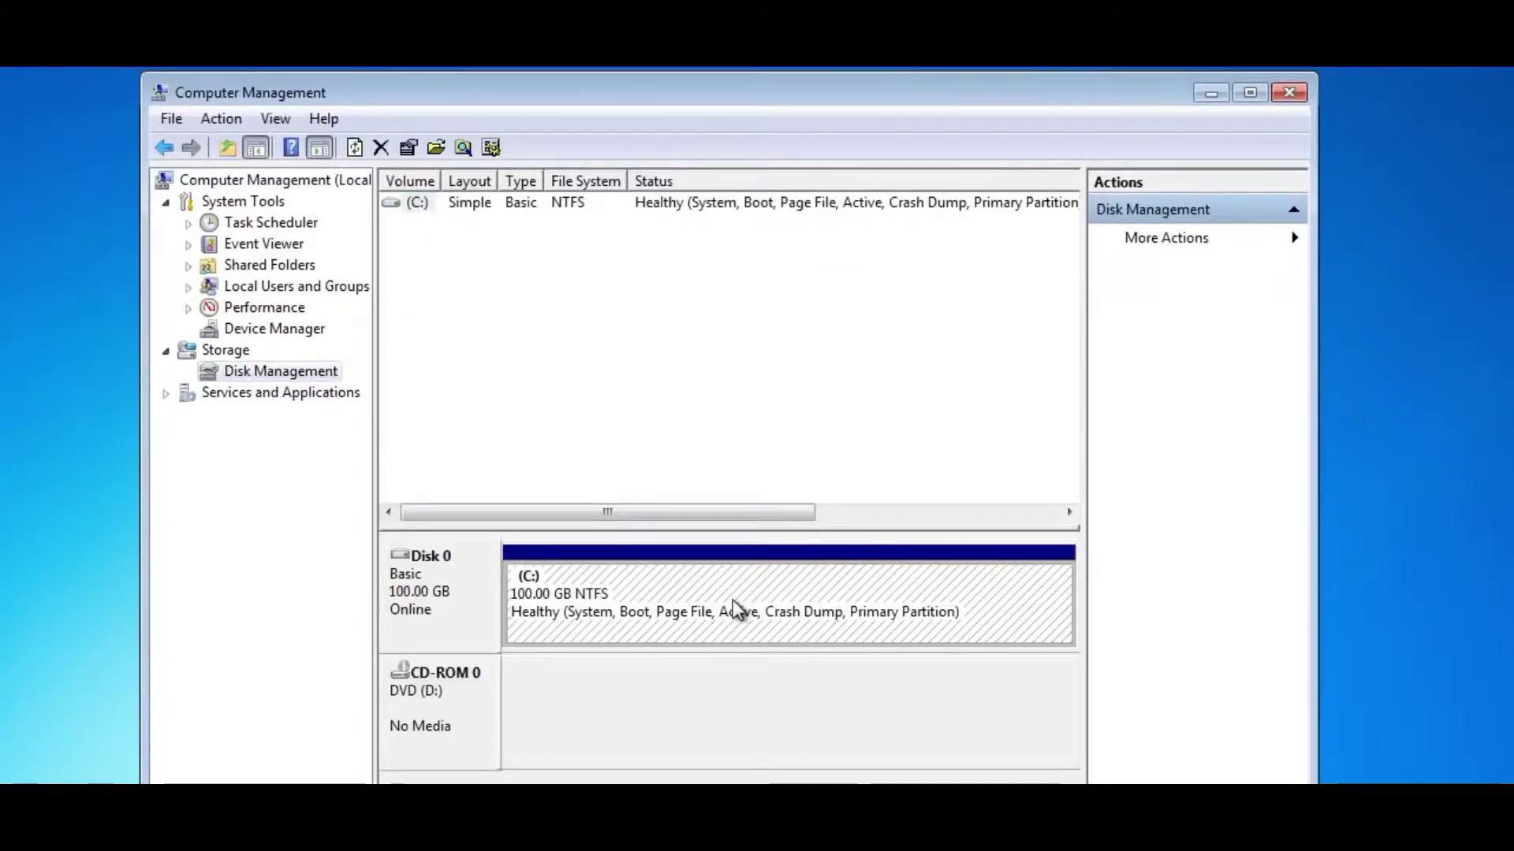
right_click(733, 605)
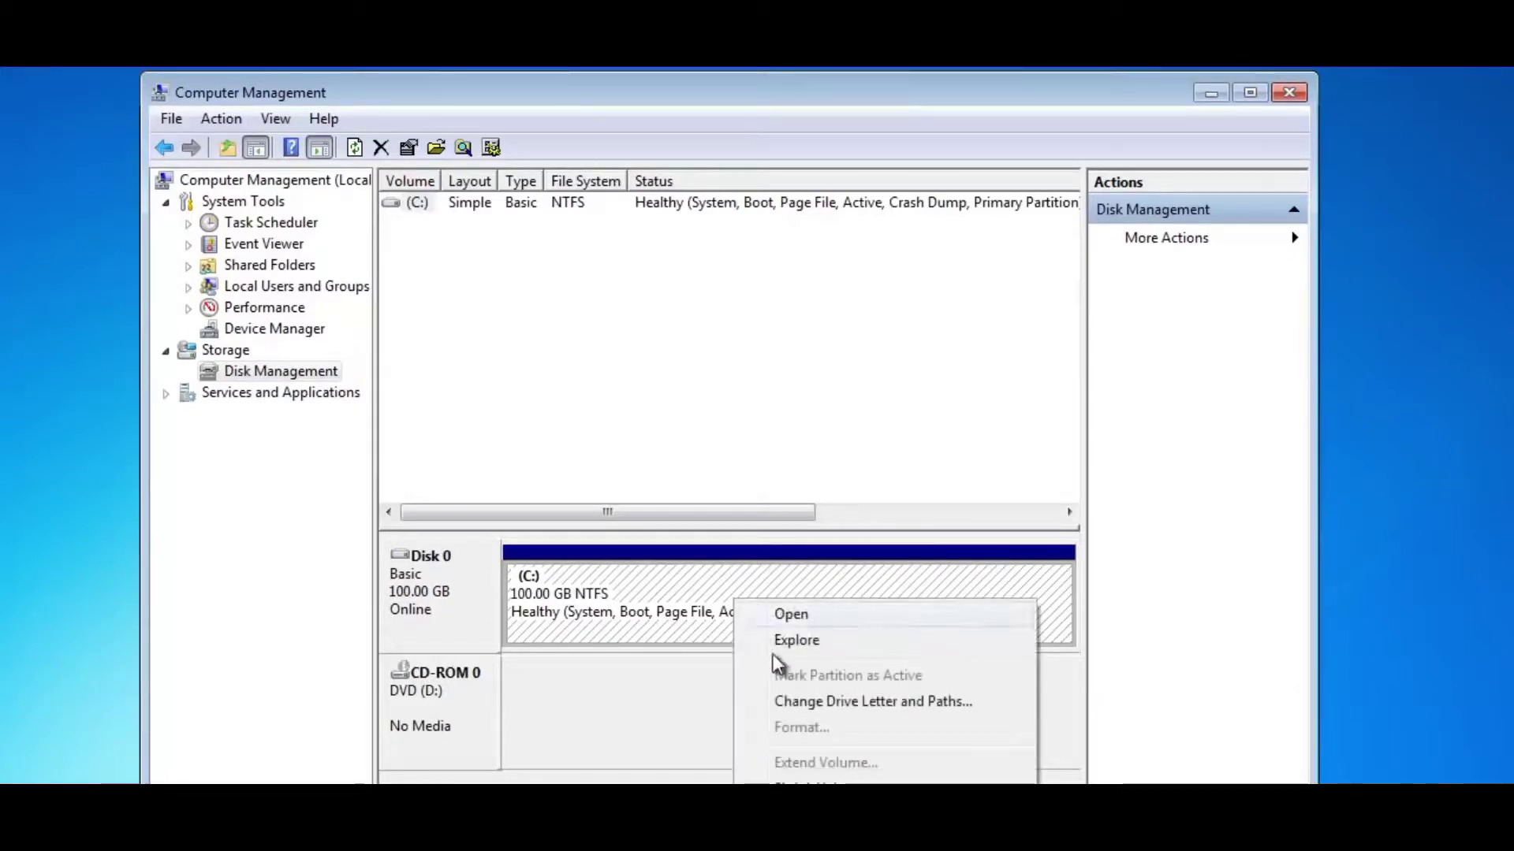
click(812, 788)
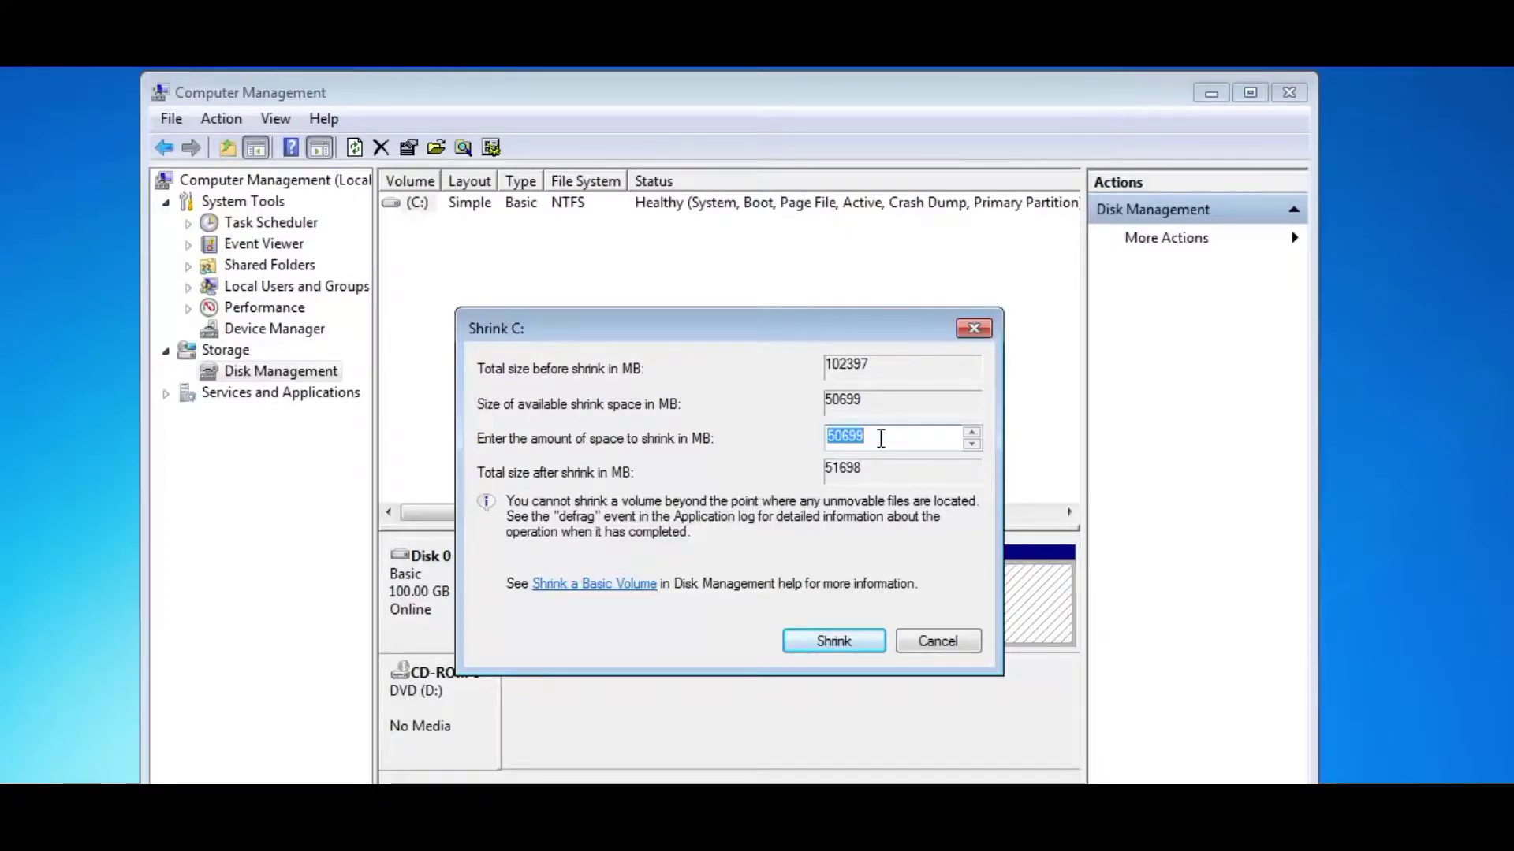
click(836, 643)
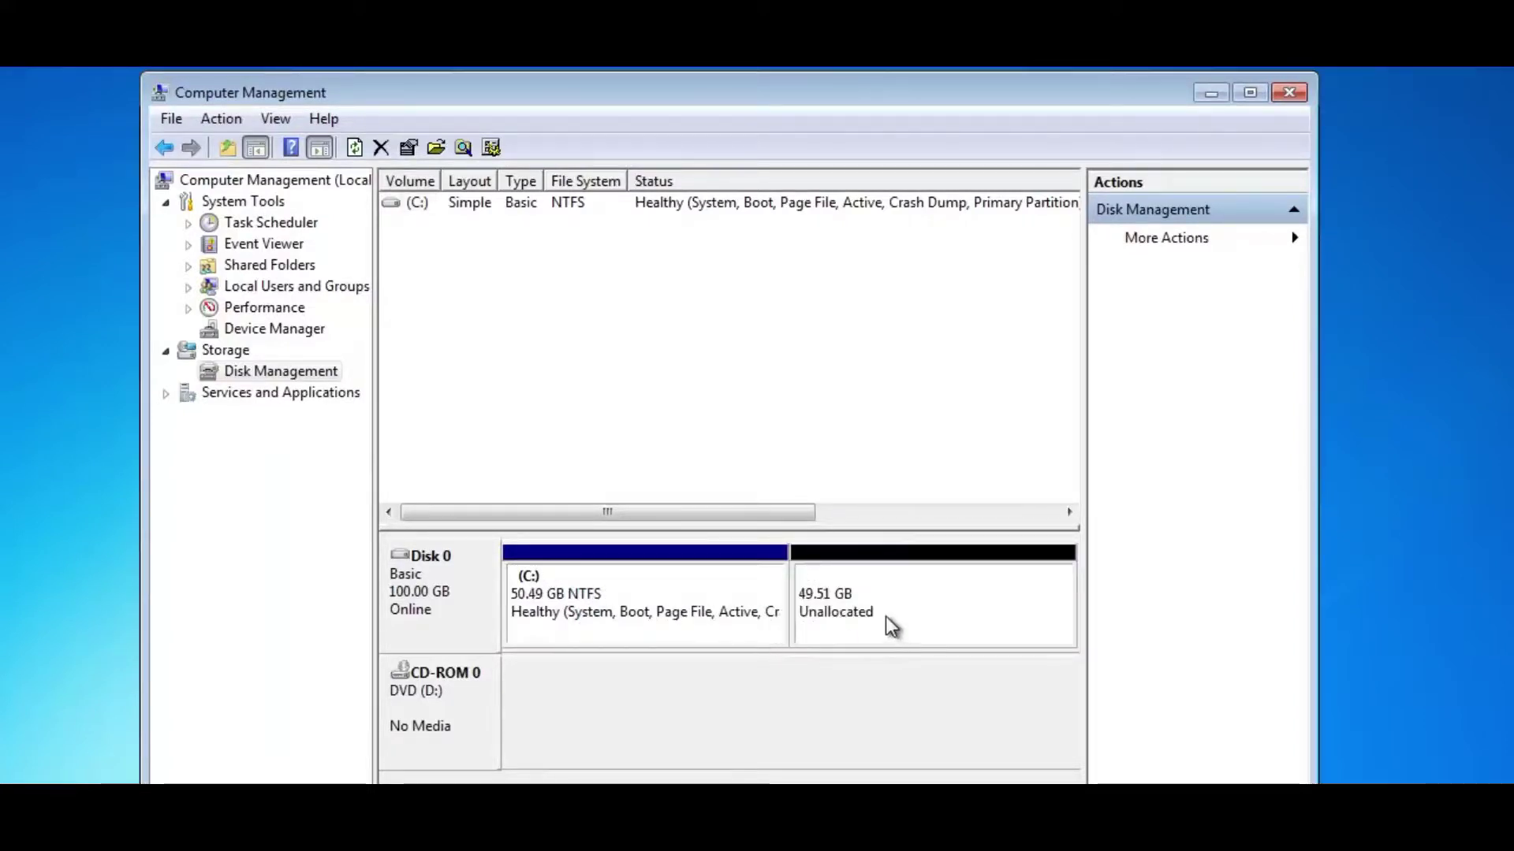
- Start a New Simple Volume on the unallocated space, keeping the full 50699 MB size
click(893, 618)
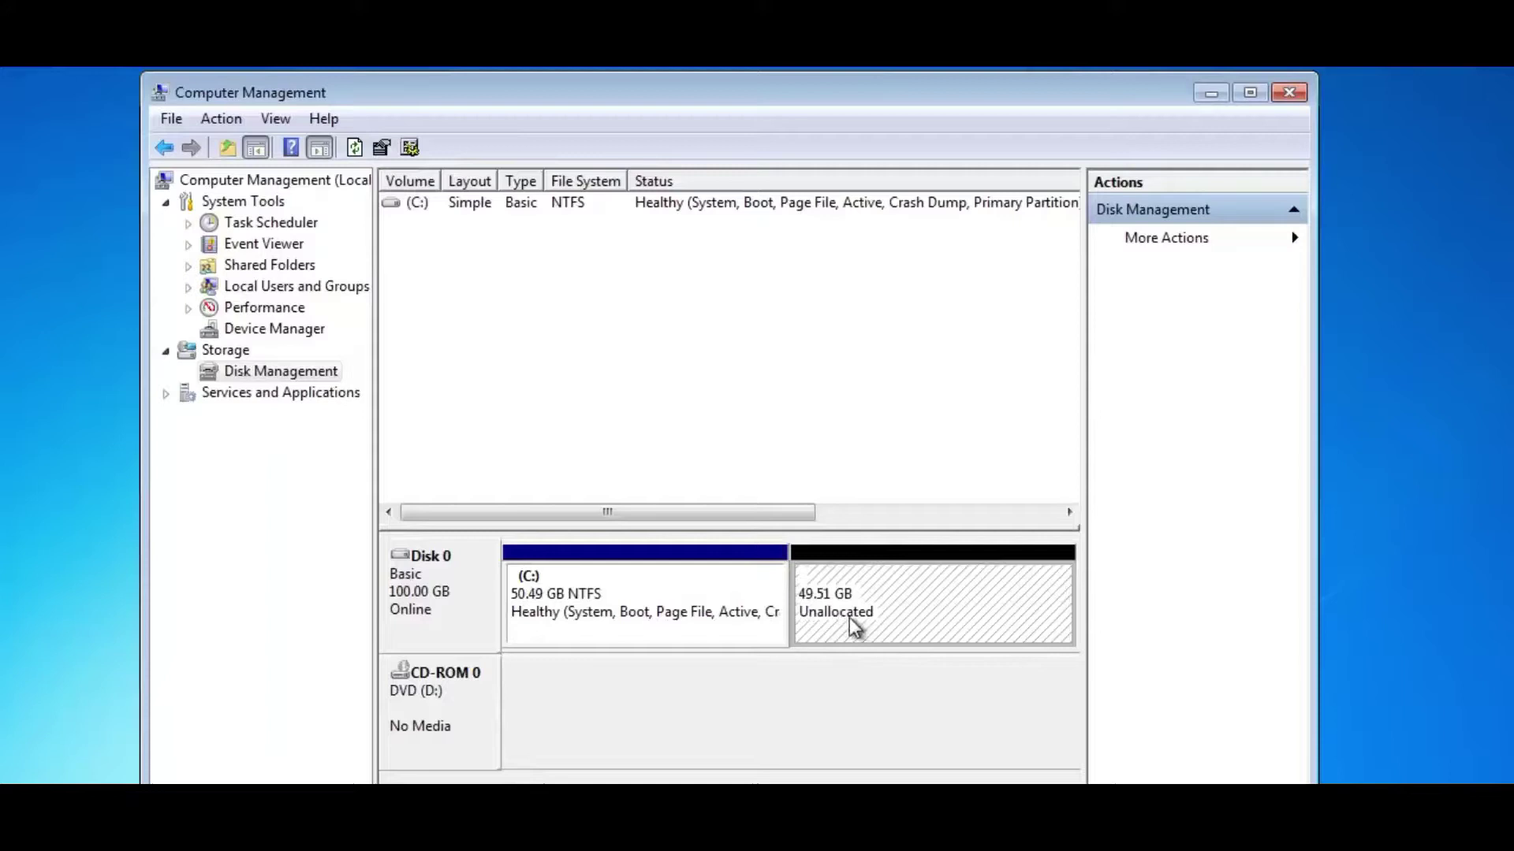
right_click(926, 602)
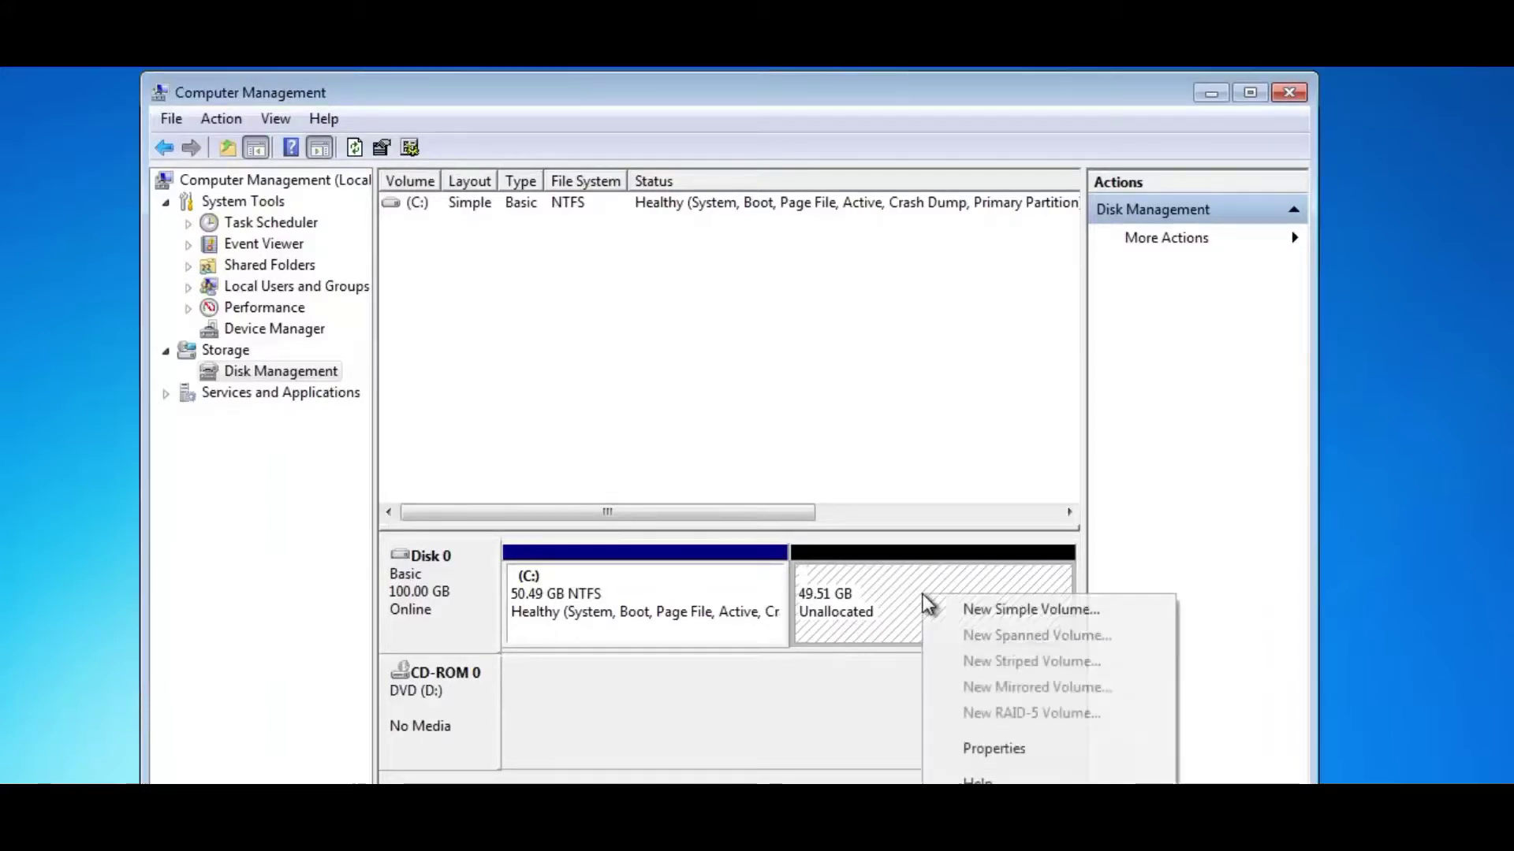
click(1023, 615)
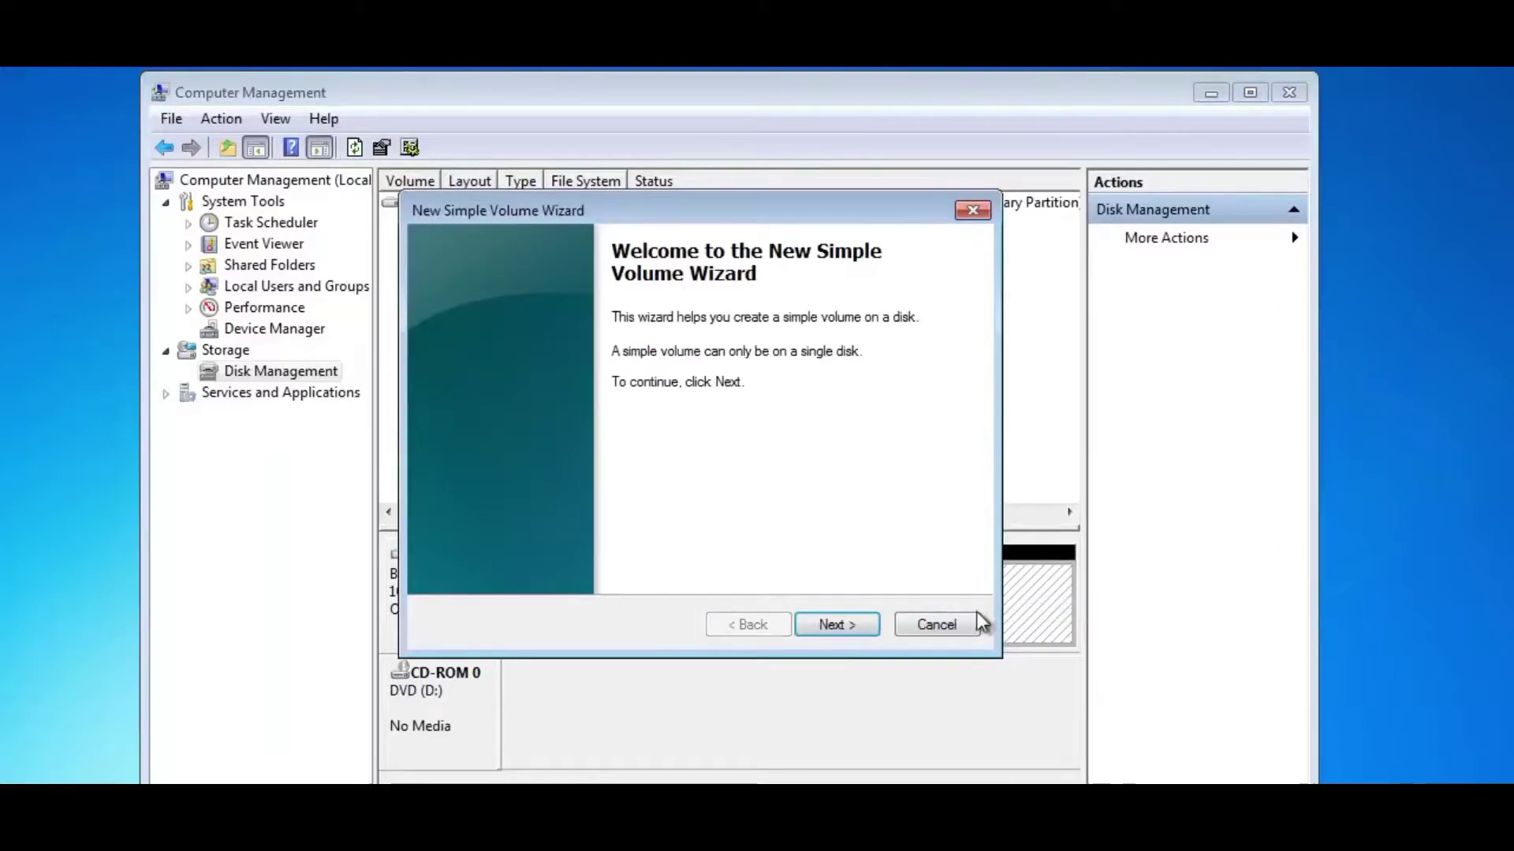
click(843, 632)
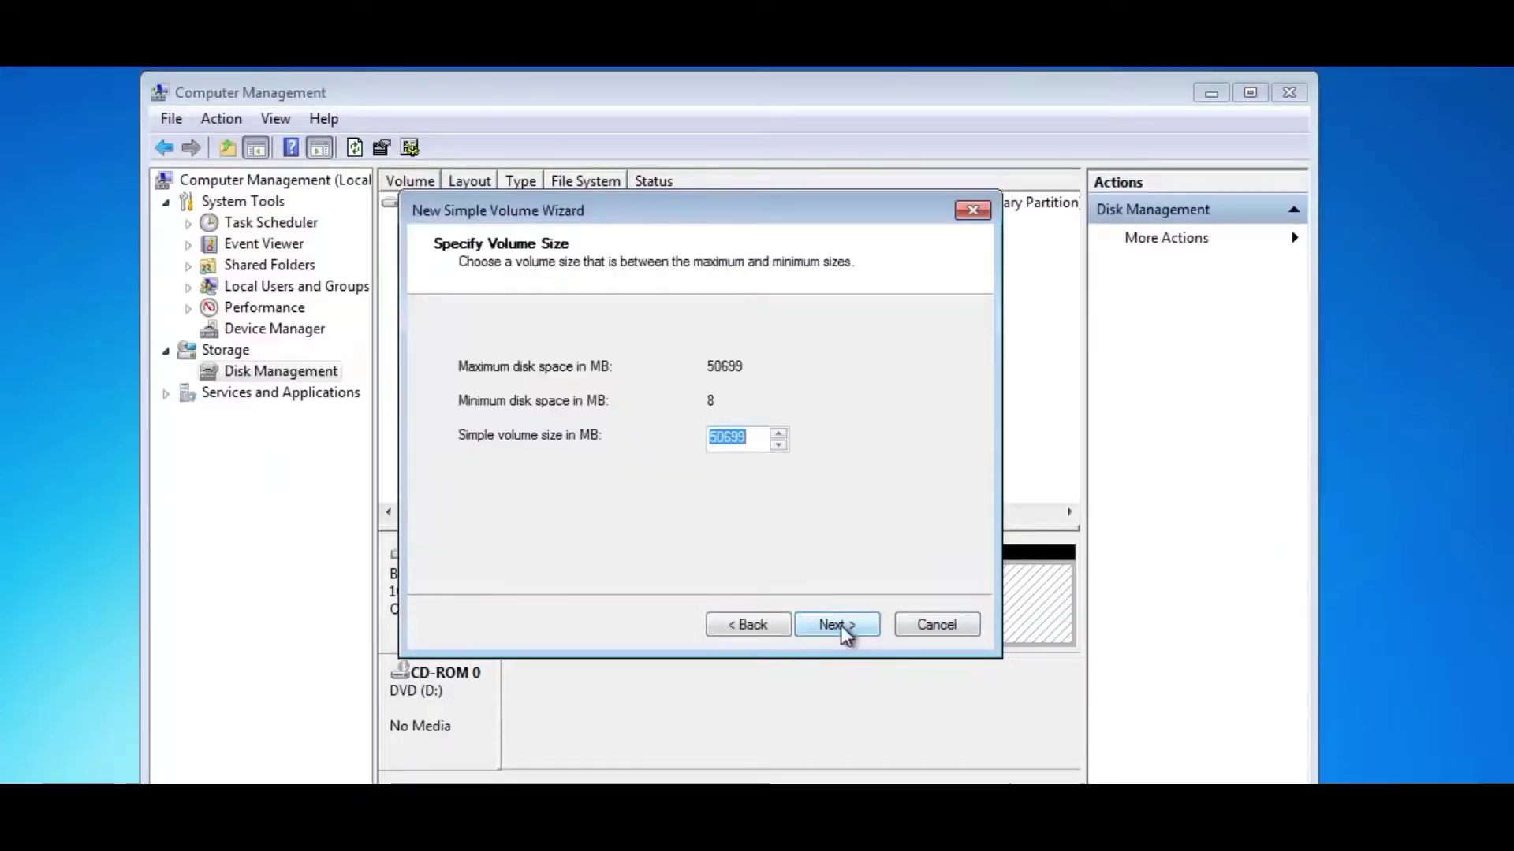
click(844, 632)
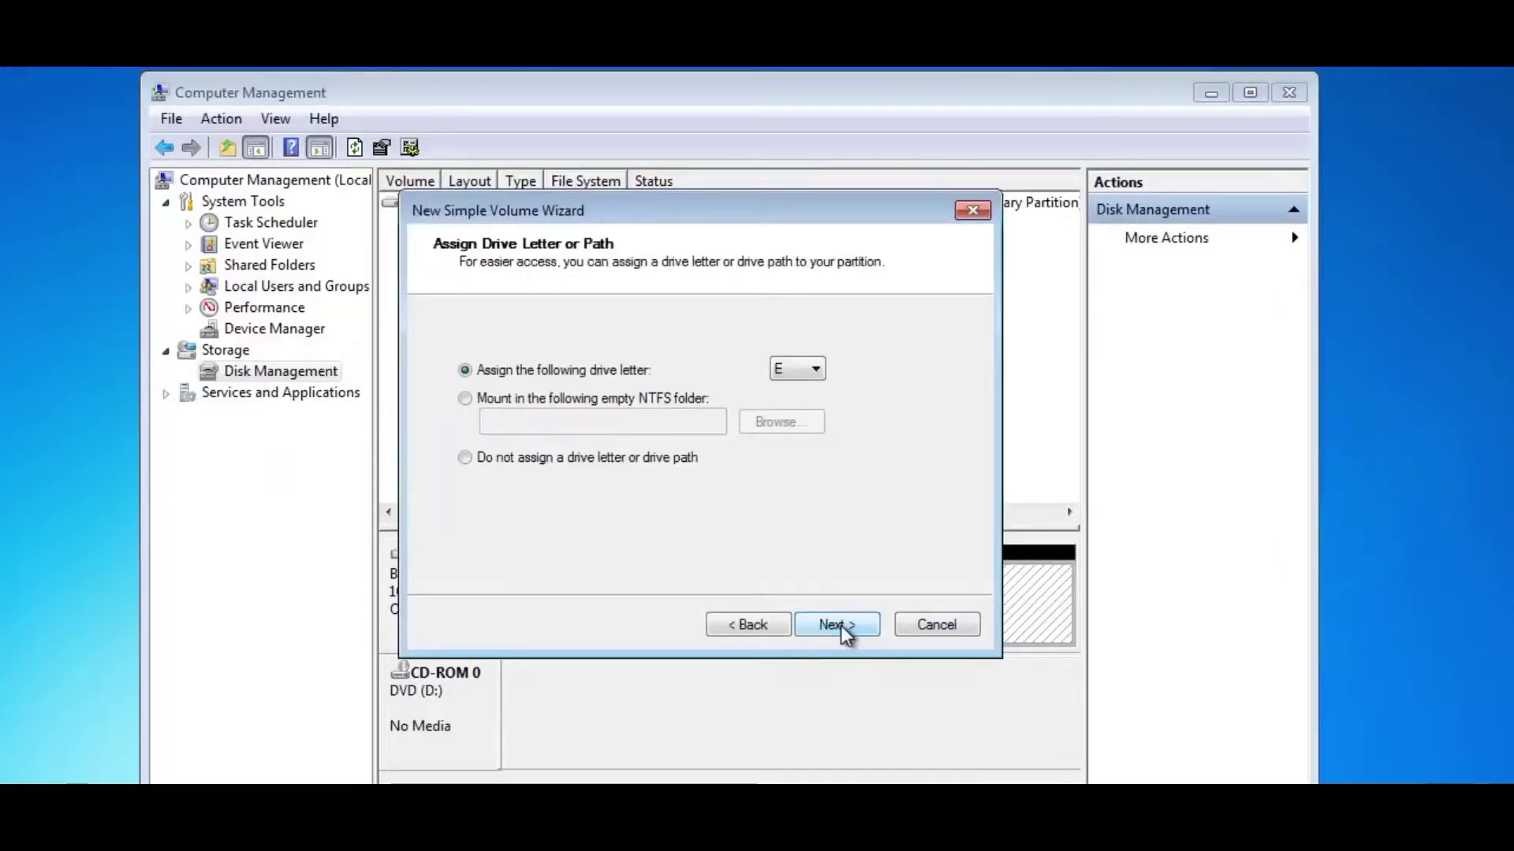
- Assign drive letter E, label the volume 'Windows 10' and finish the wizard
click(816, 369)
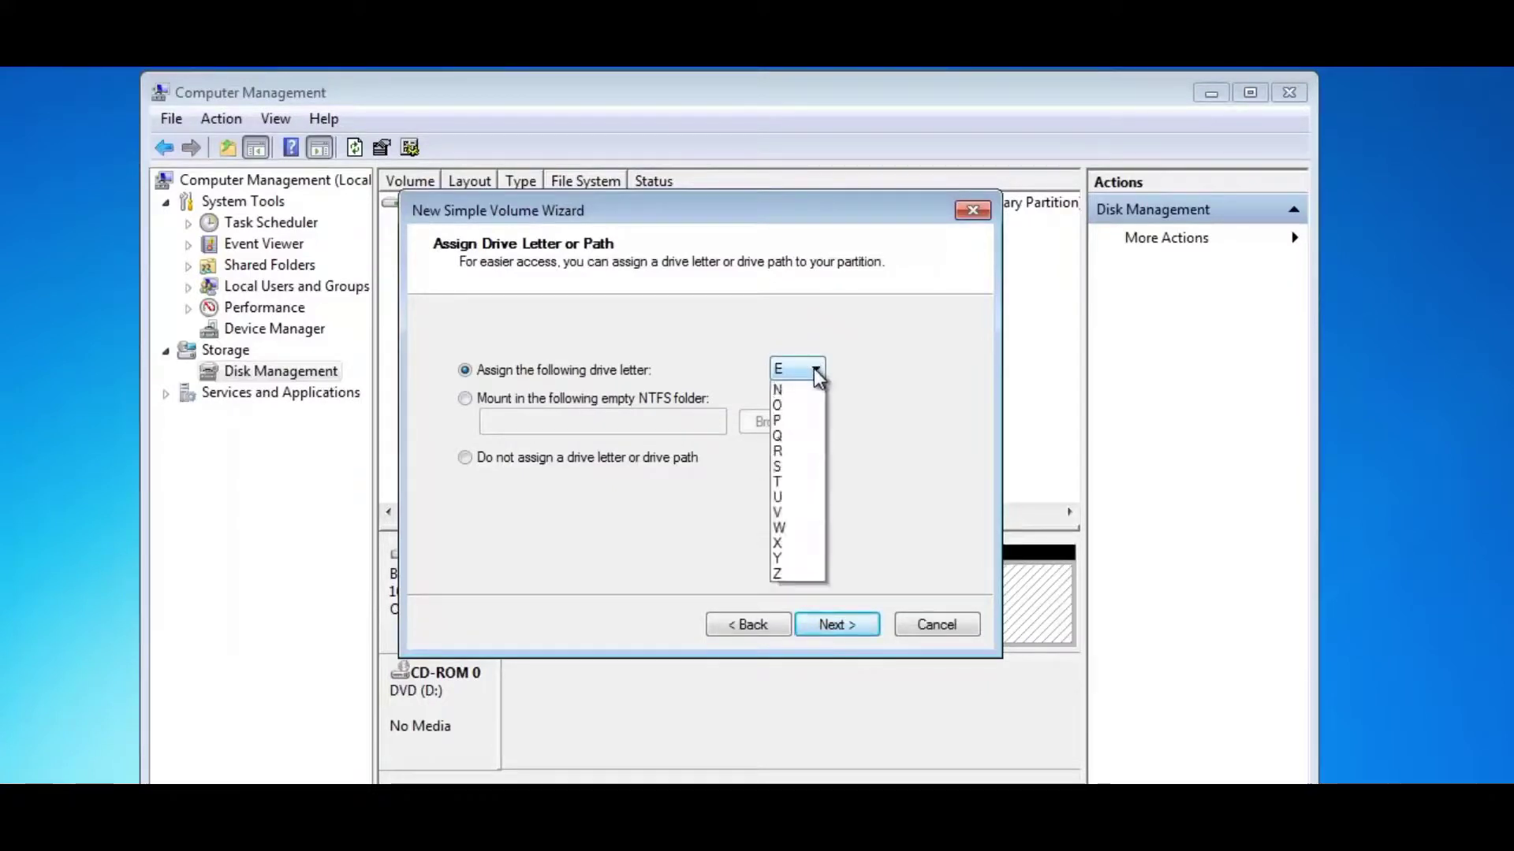
click(819, 370)
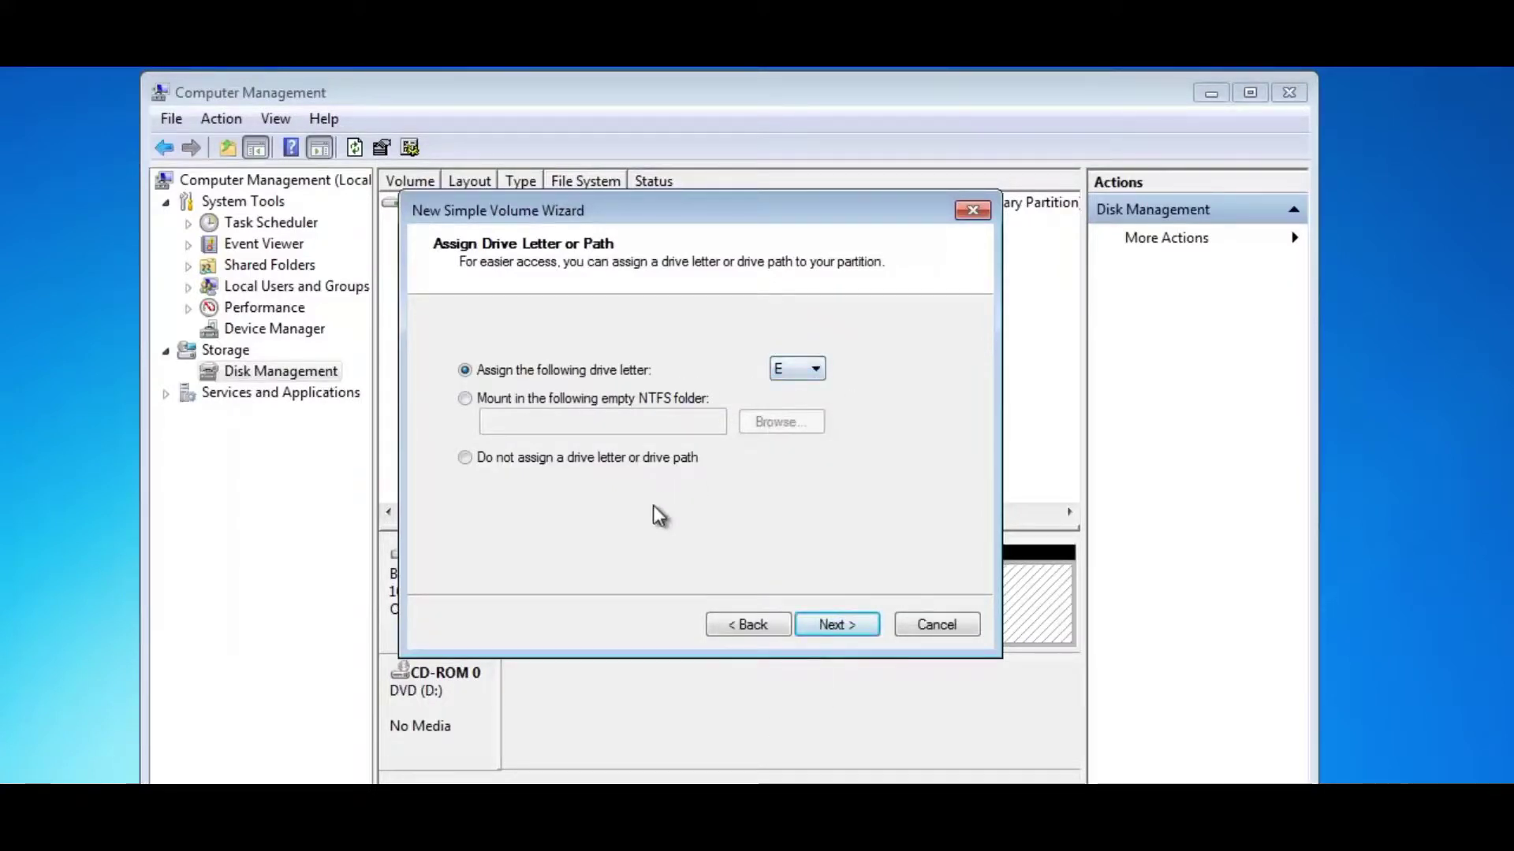
click(842, 625)
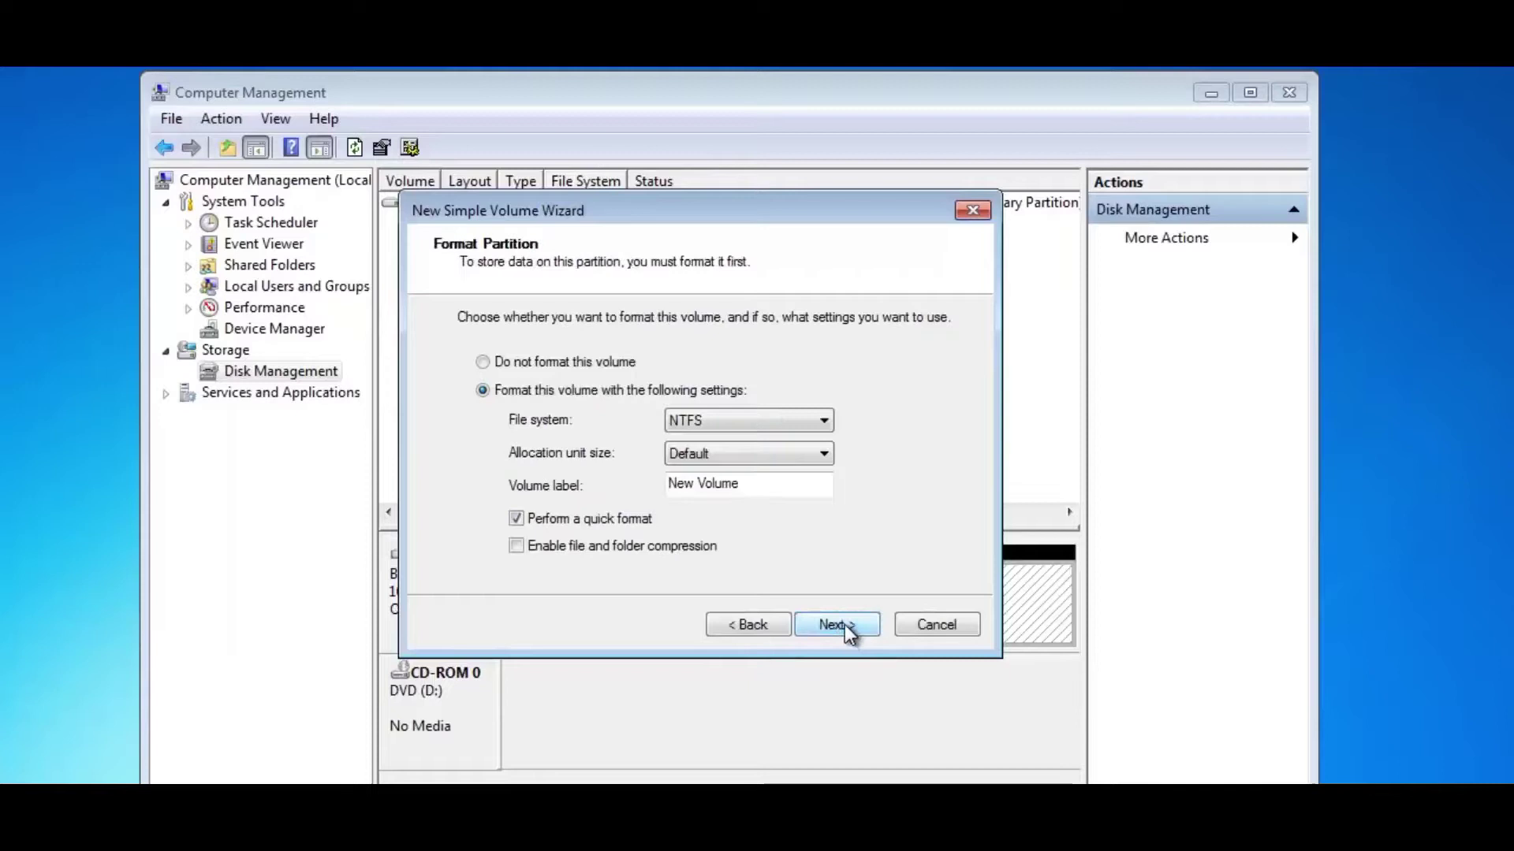
drag(770, 484, 580, 489)
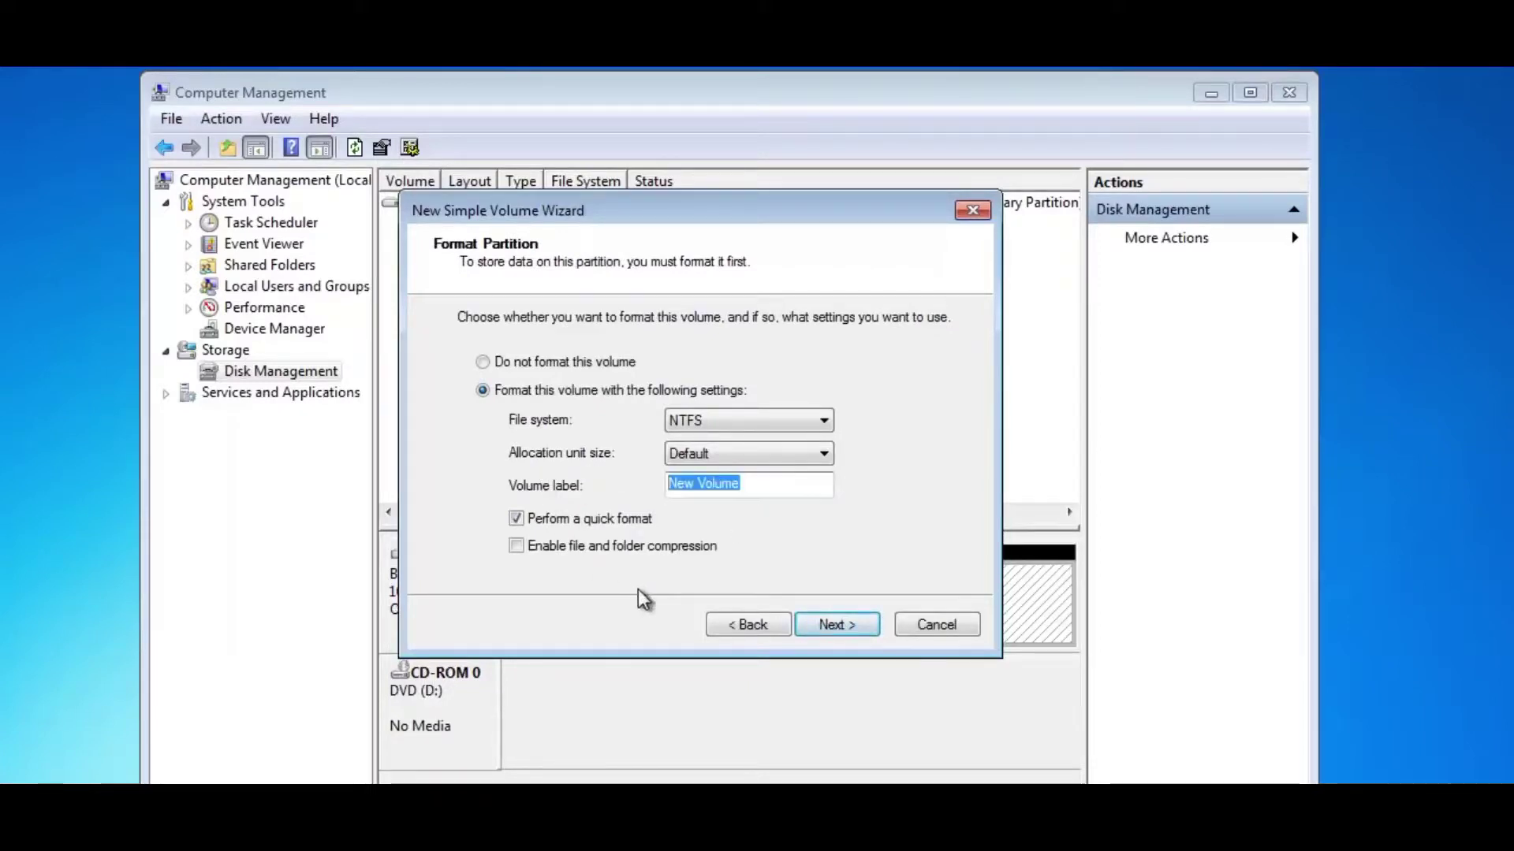
text(W)
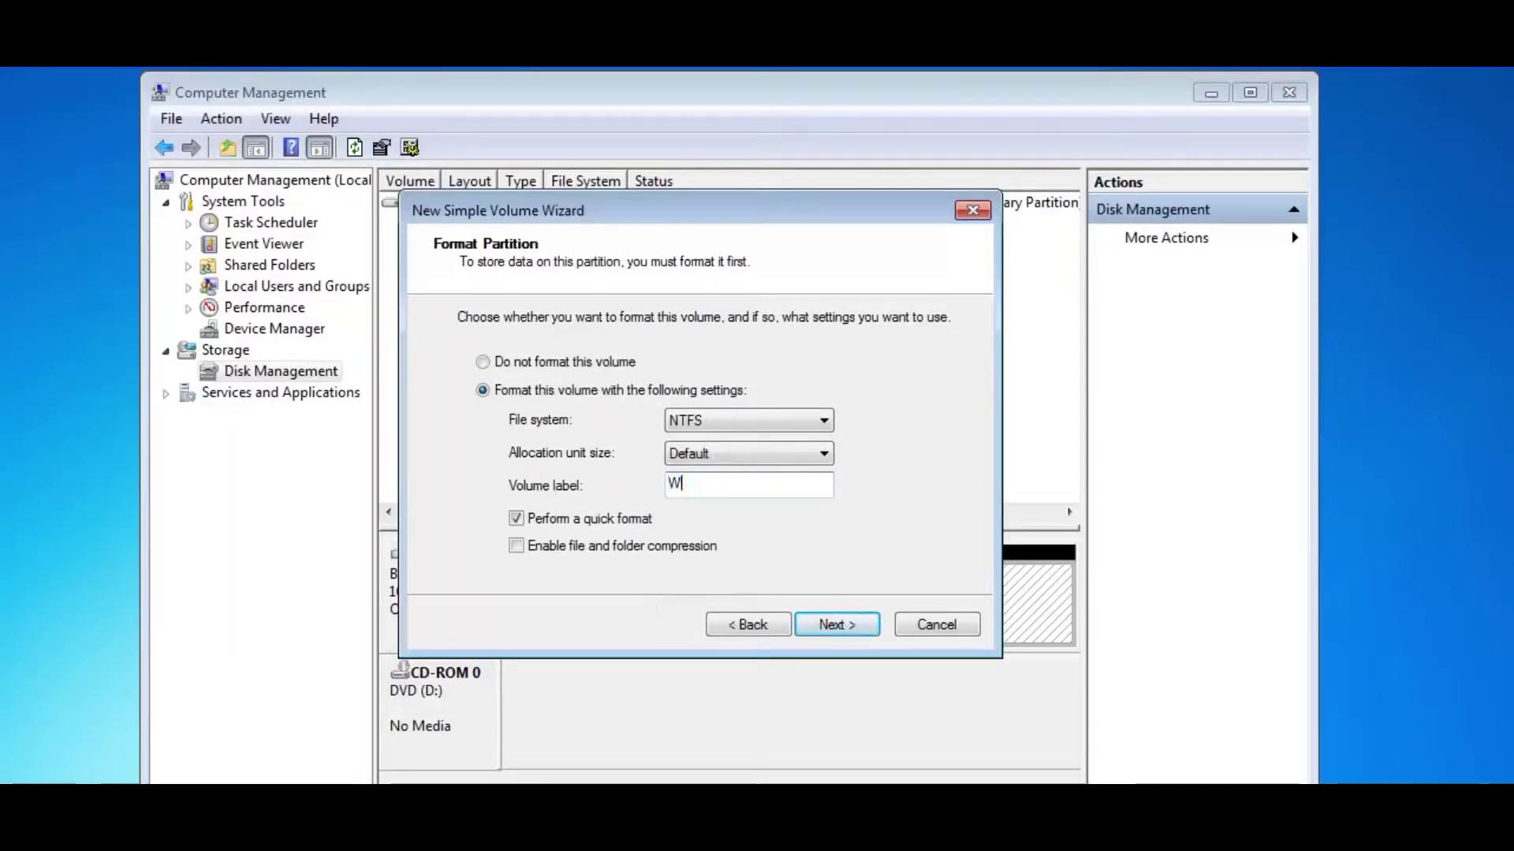
text(indows)
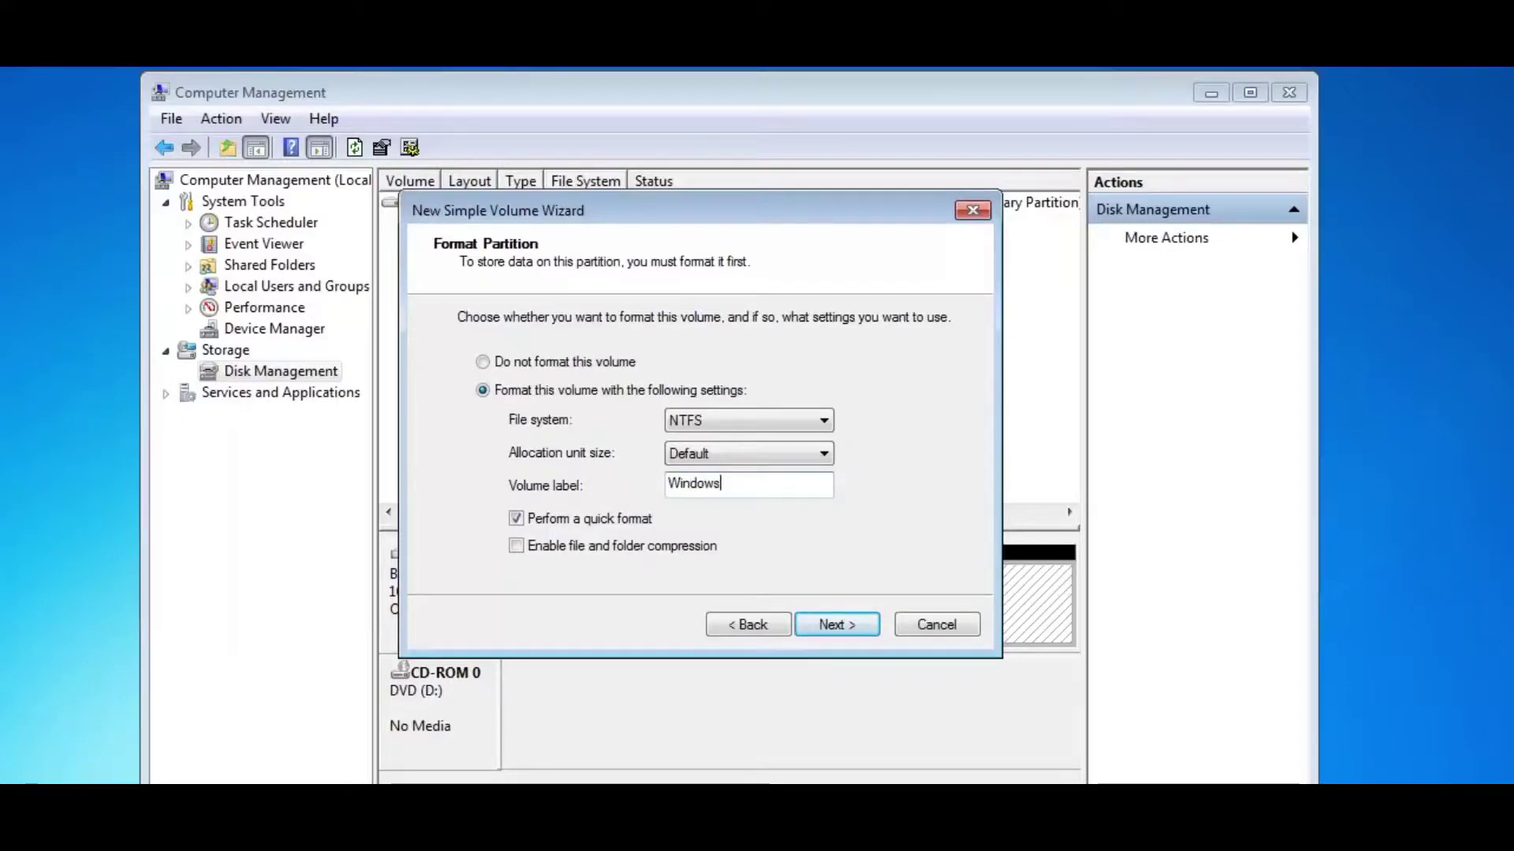
text( 10)
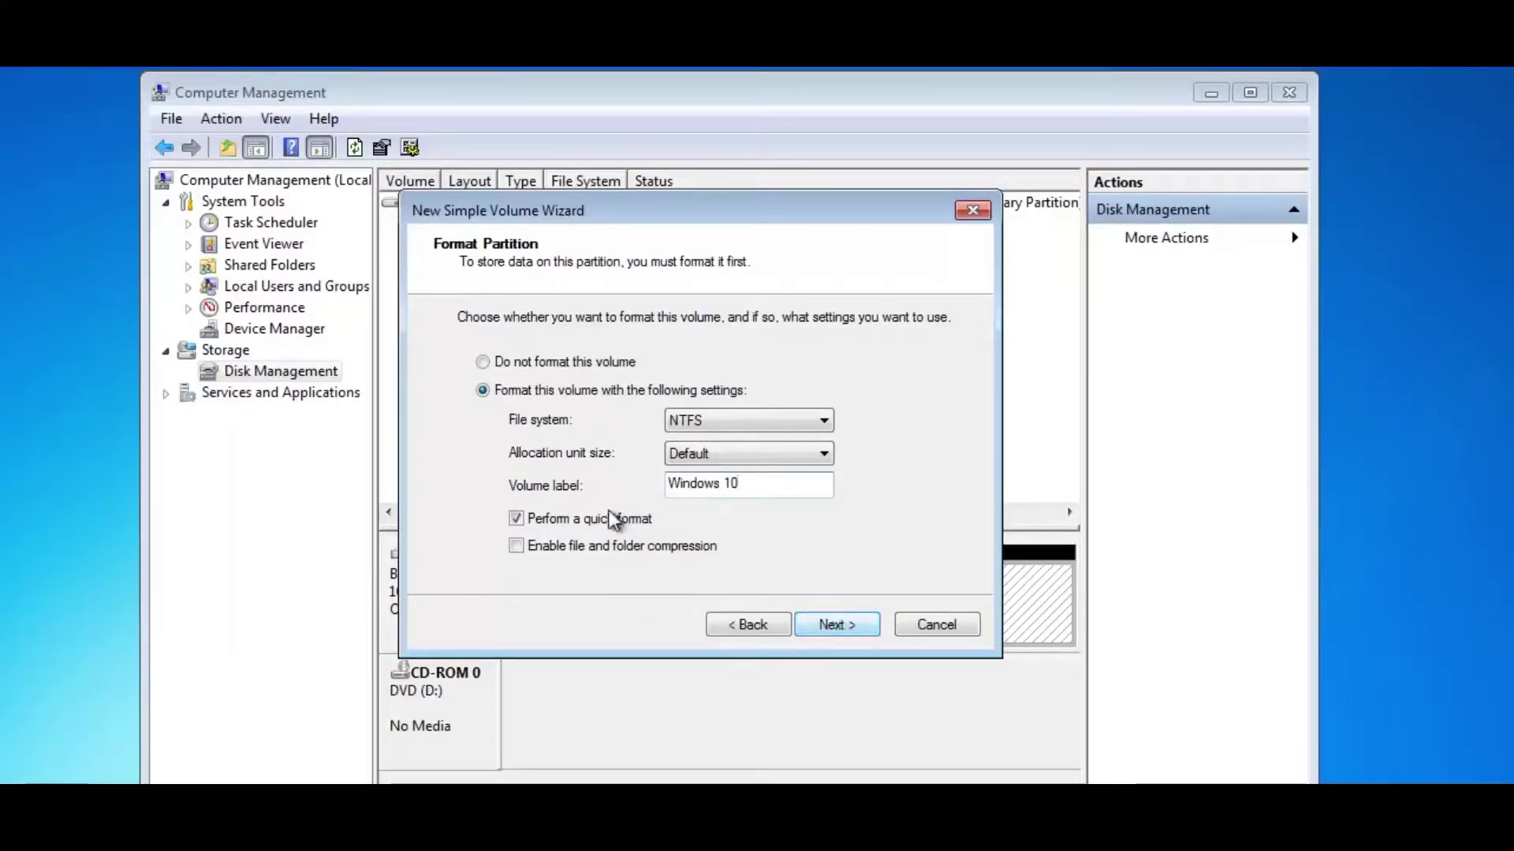
click(850, 622)
click(841, 626)
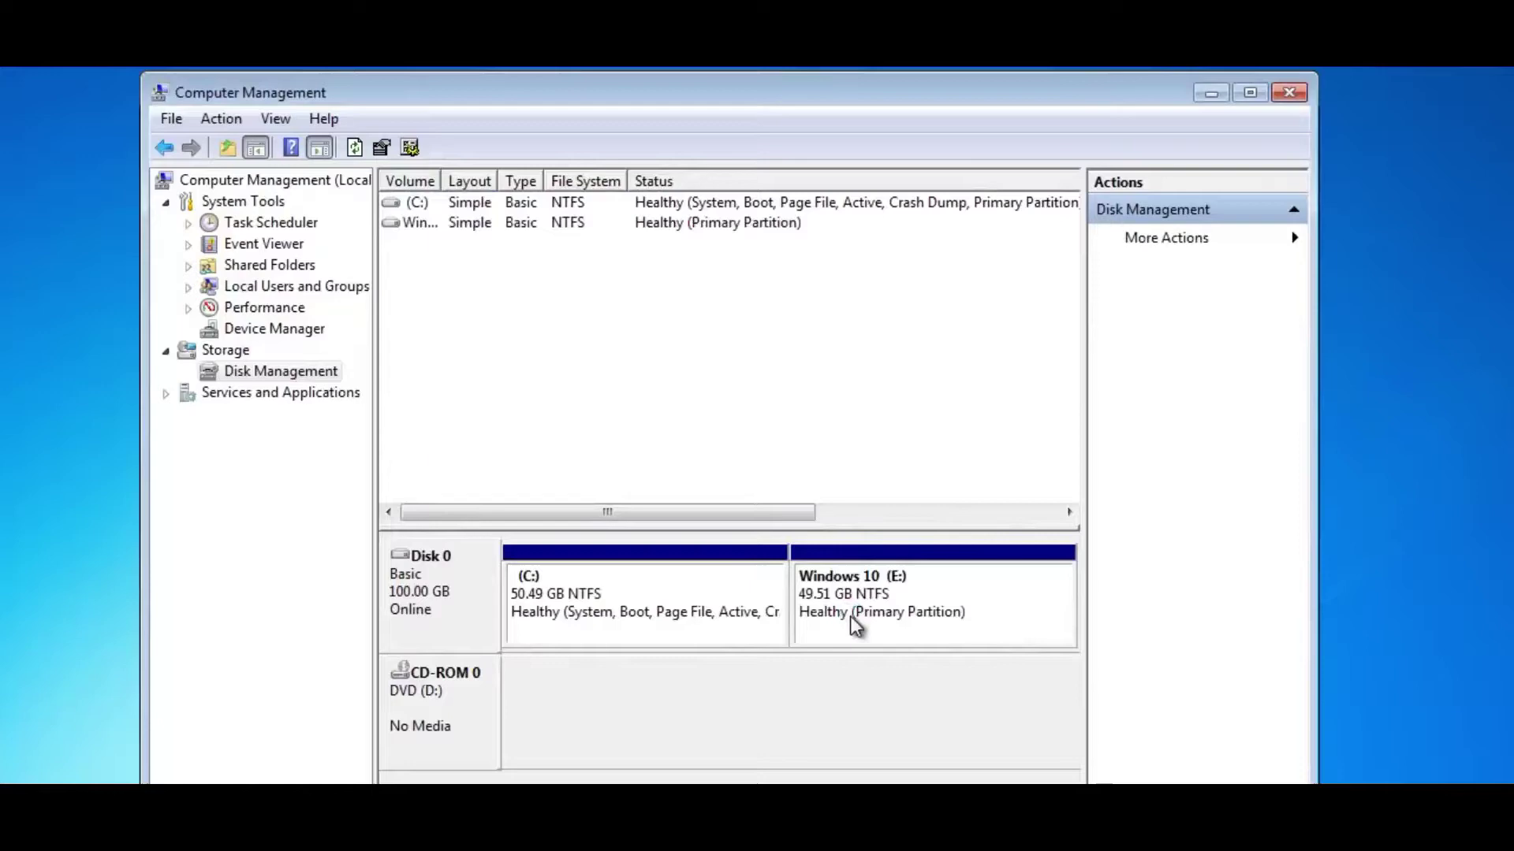
- Close Computer Management and AutoPlay, confirm drives C: and Windows 10 (E:), then show the desktop
click(1294, 96)
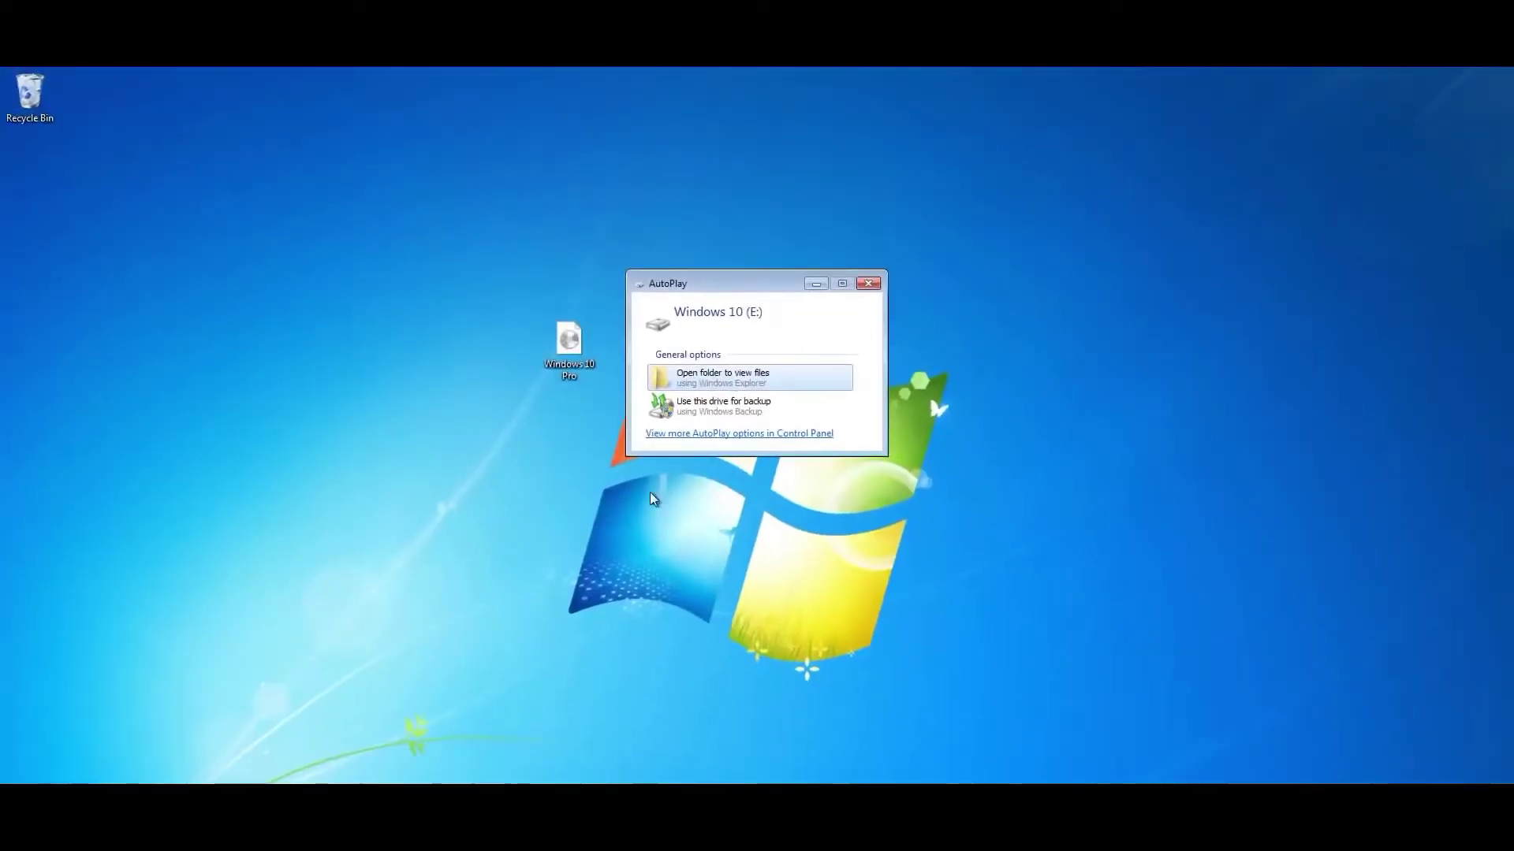
click(868, 283)
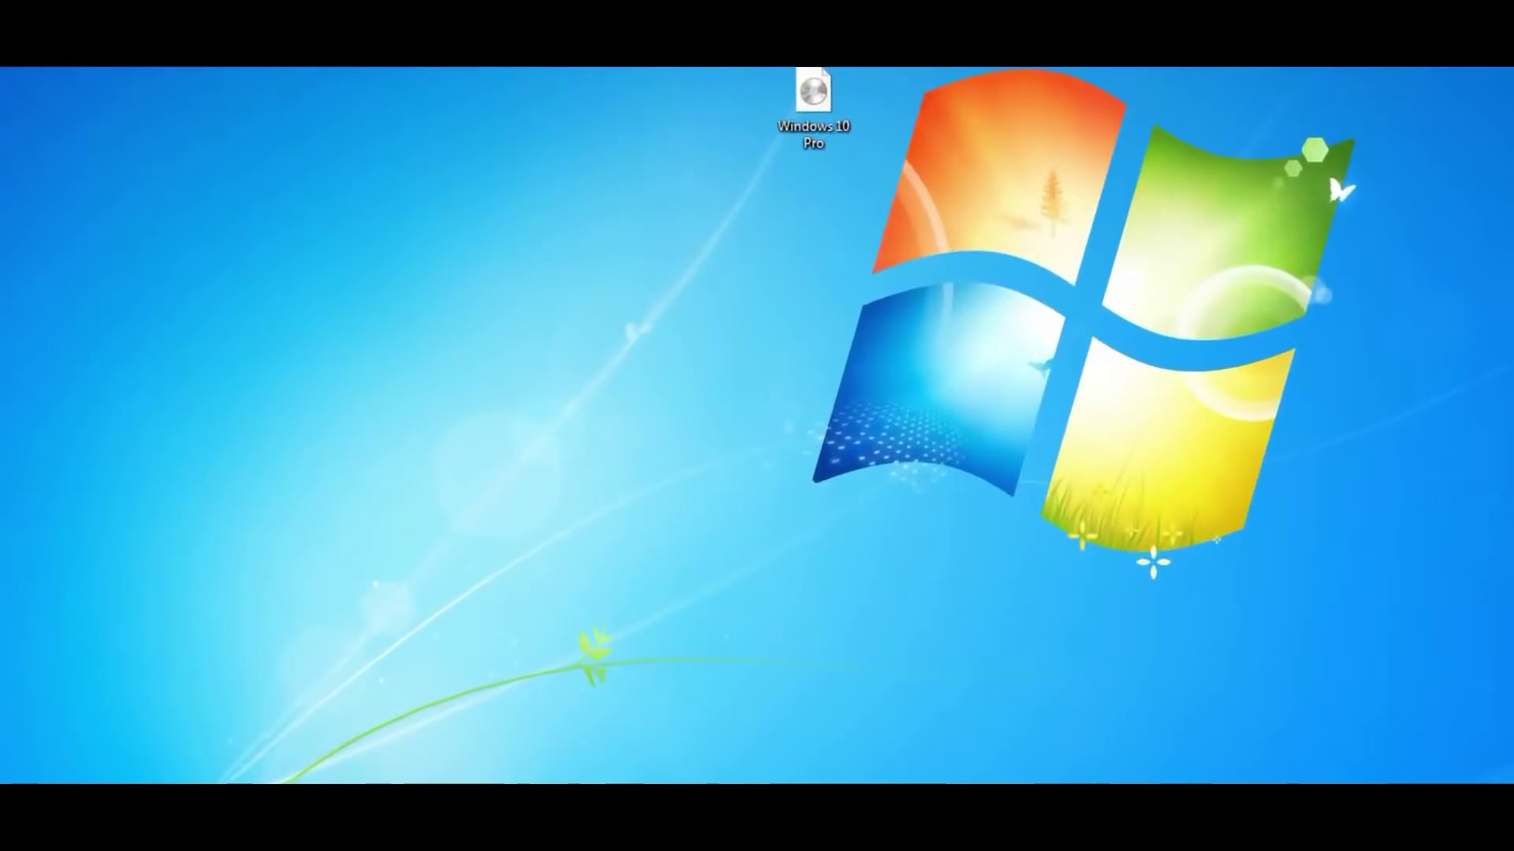
key(super)
click(355, 552)
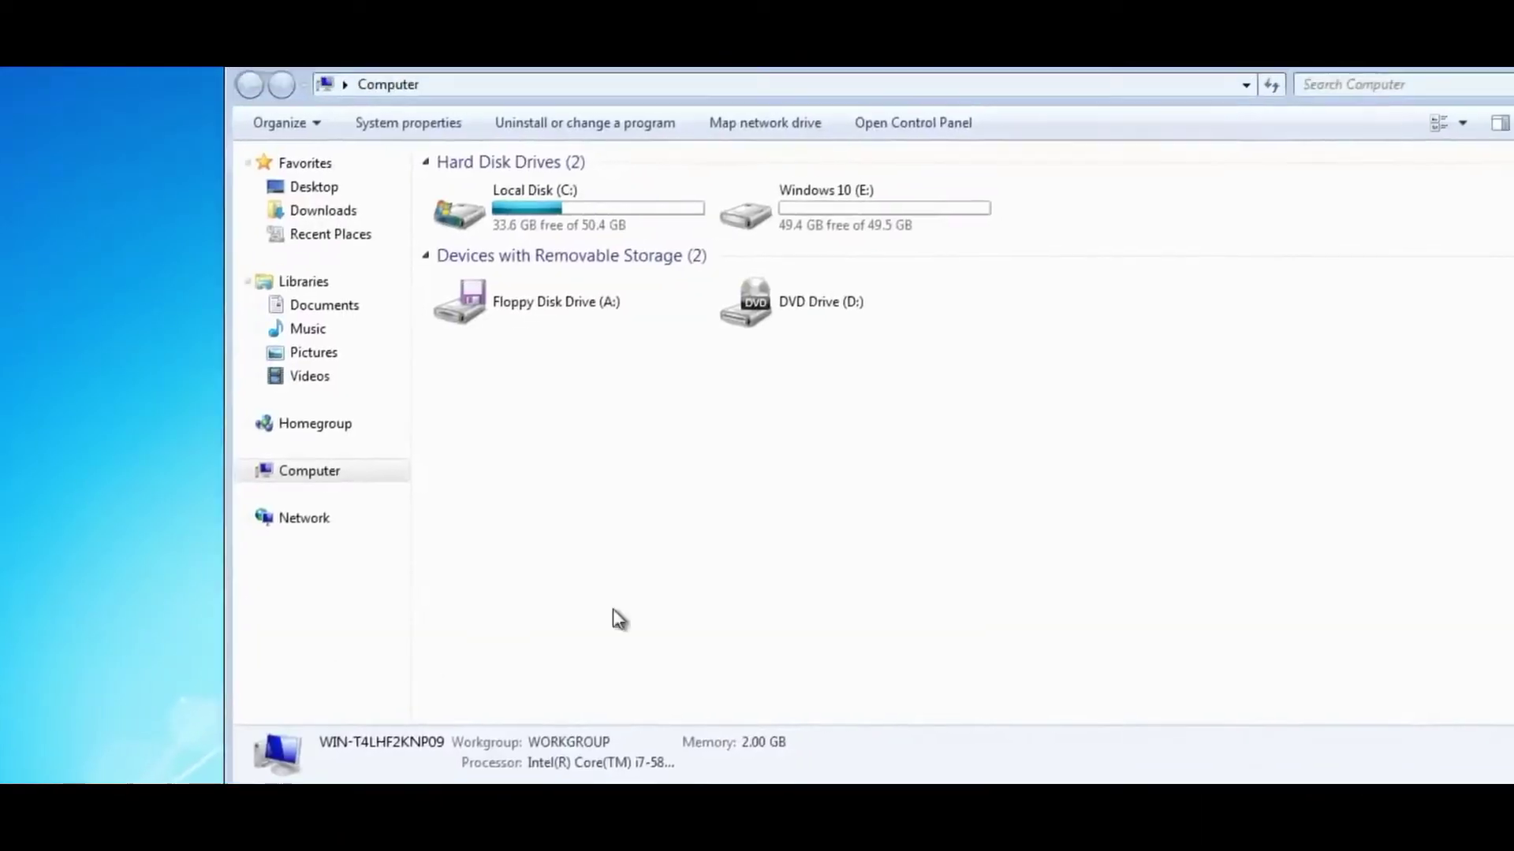
click(506, 227)
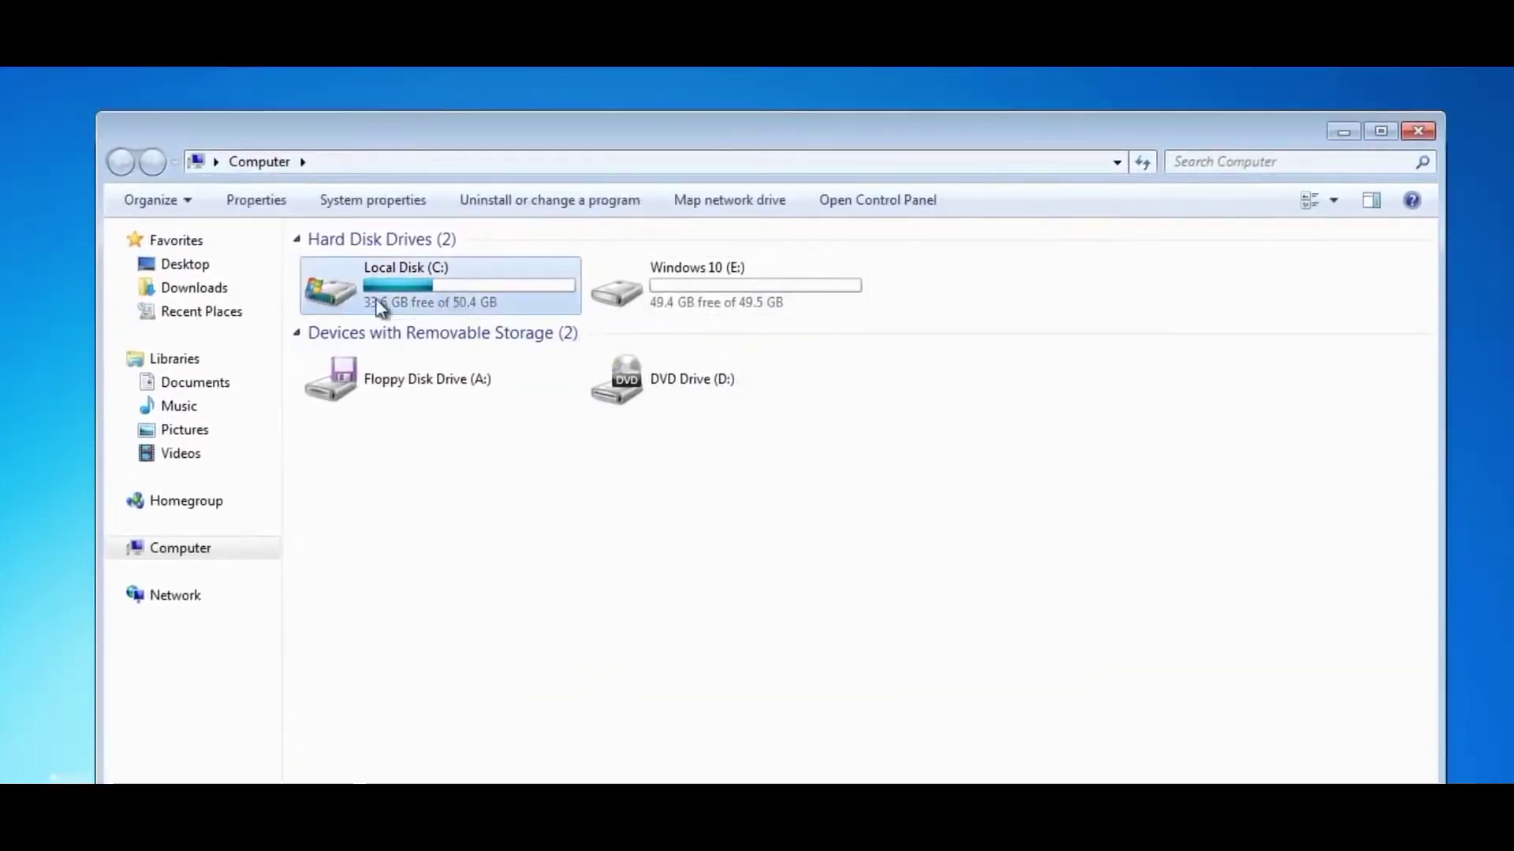
click(714, 293)
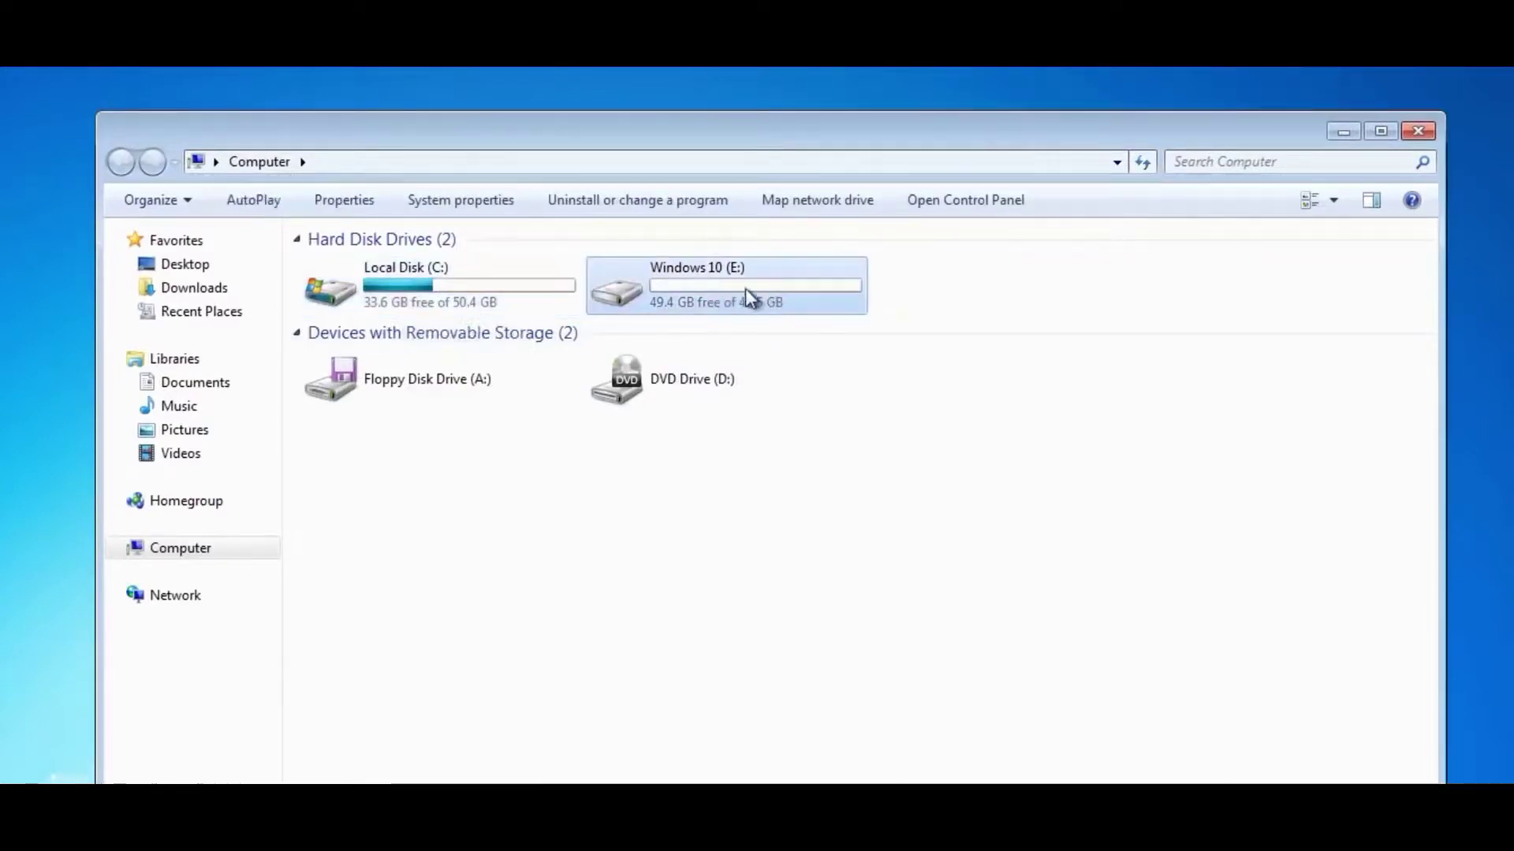
key(super+d)
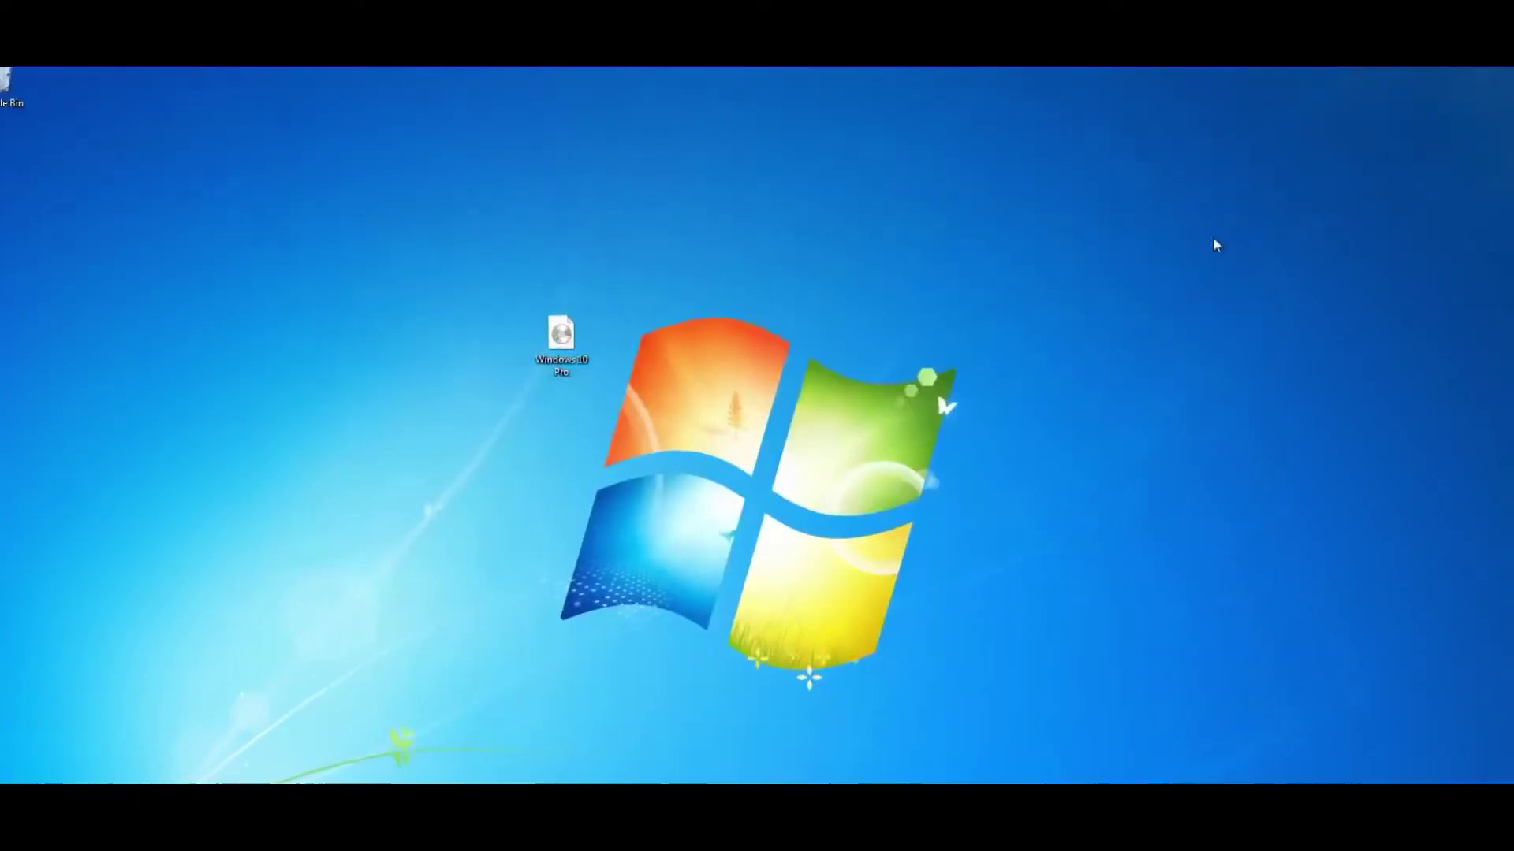
- Select the Windows 10 Pro disc image and clear the Start menu before rebooting
click(568, 371)
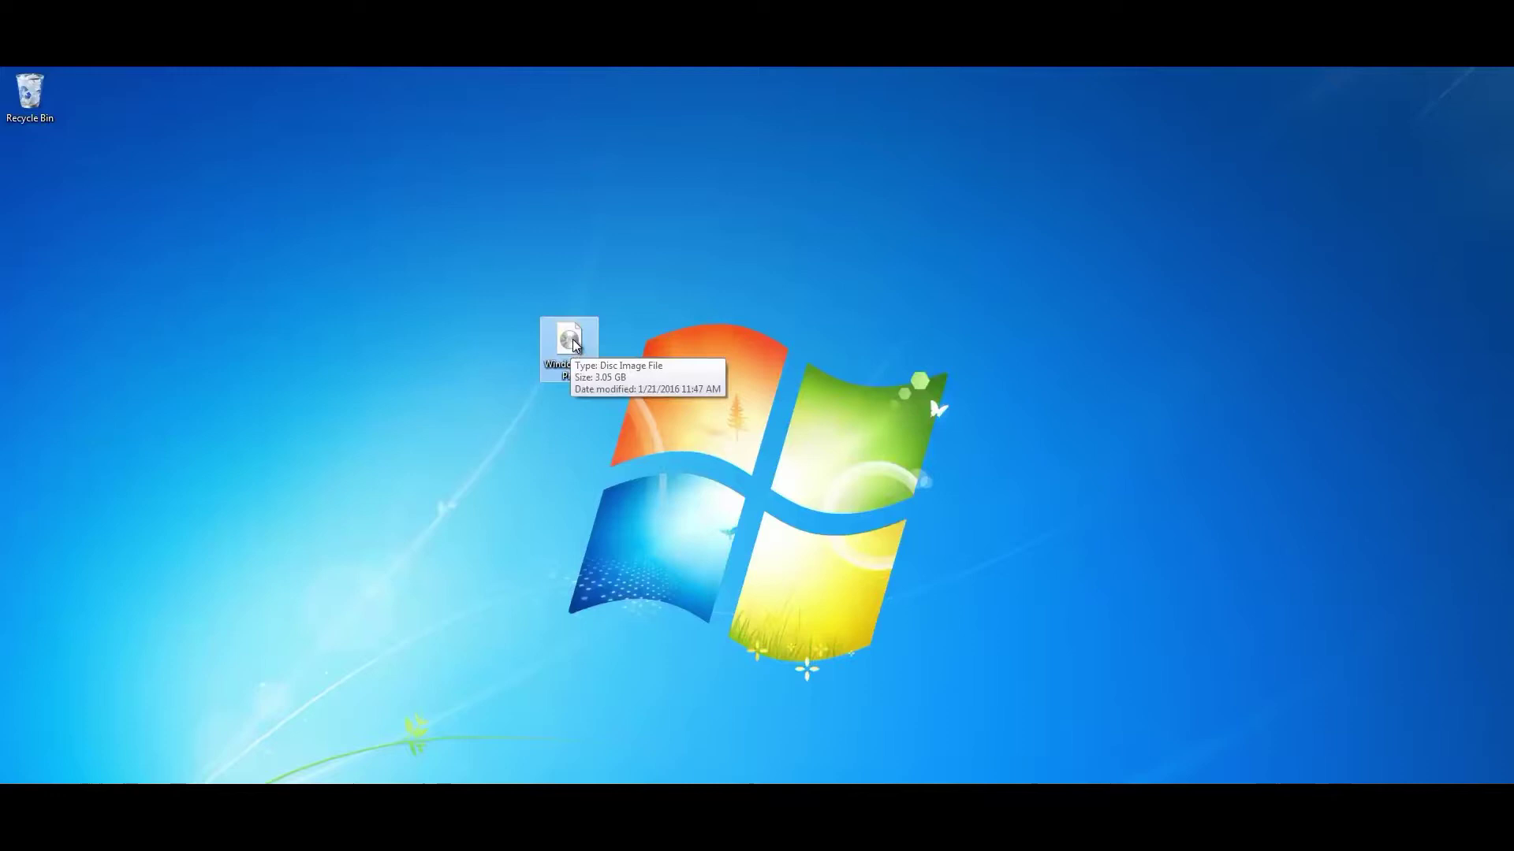
click(566, 391)
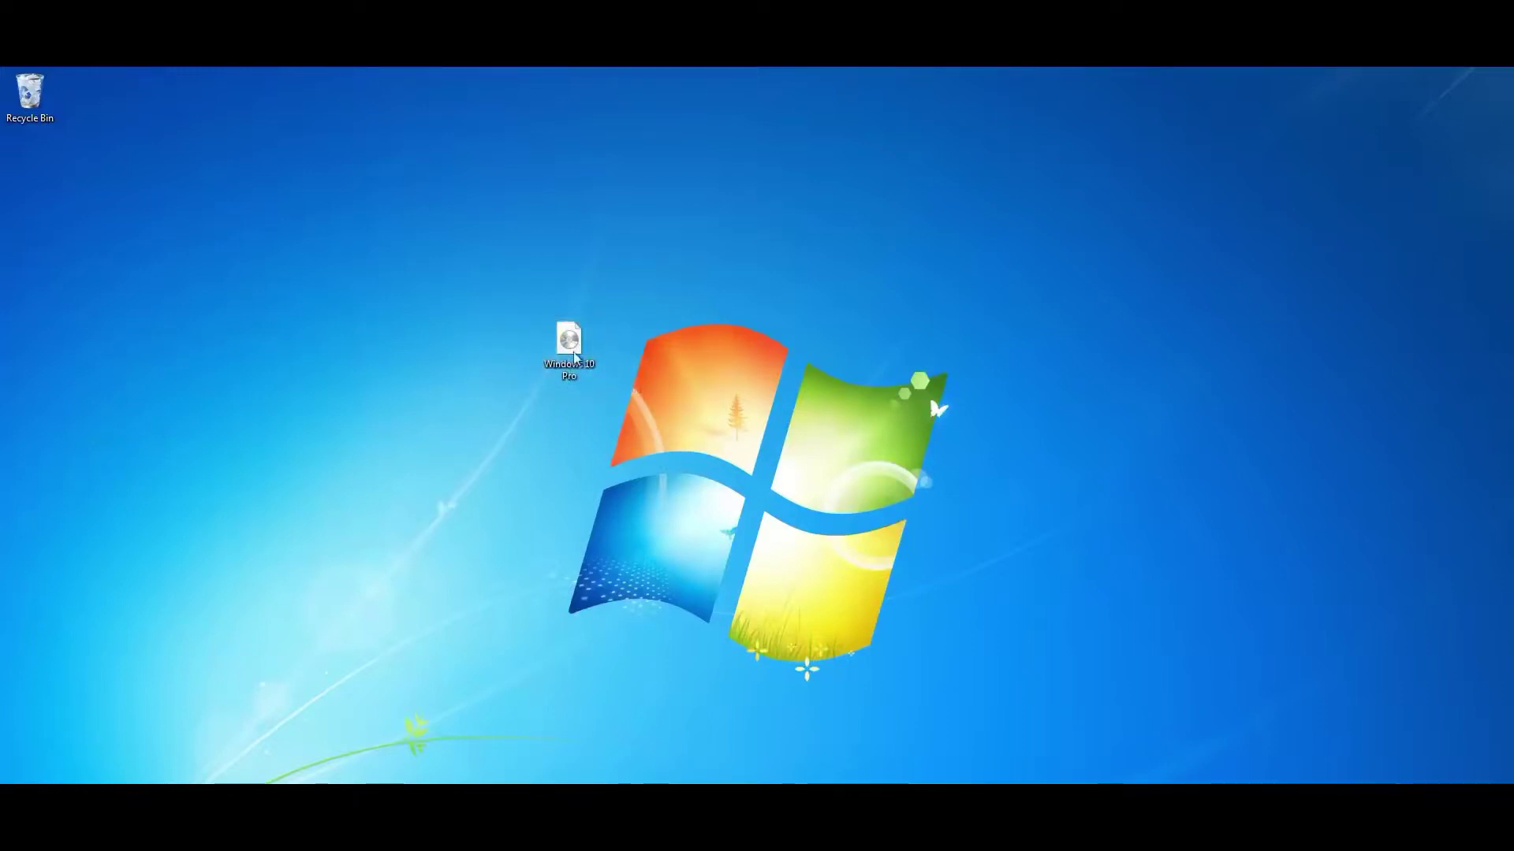
mouse_move(582, 371)
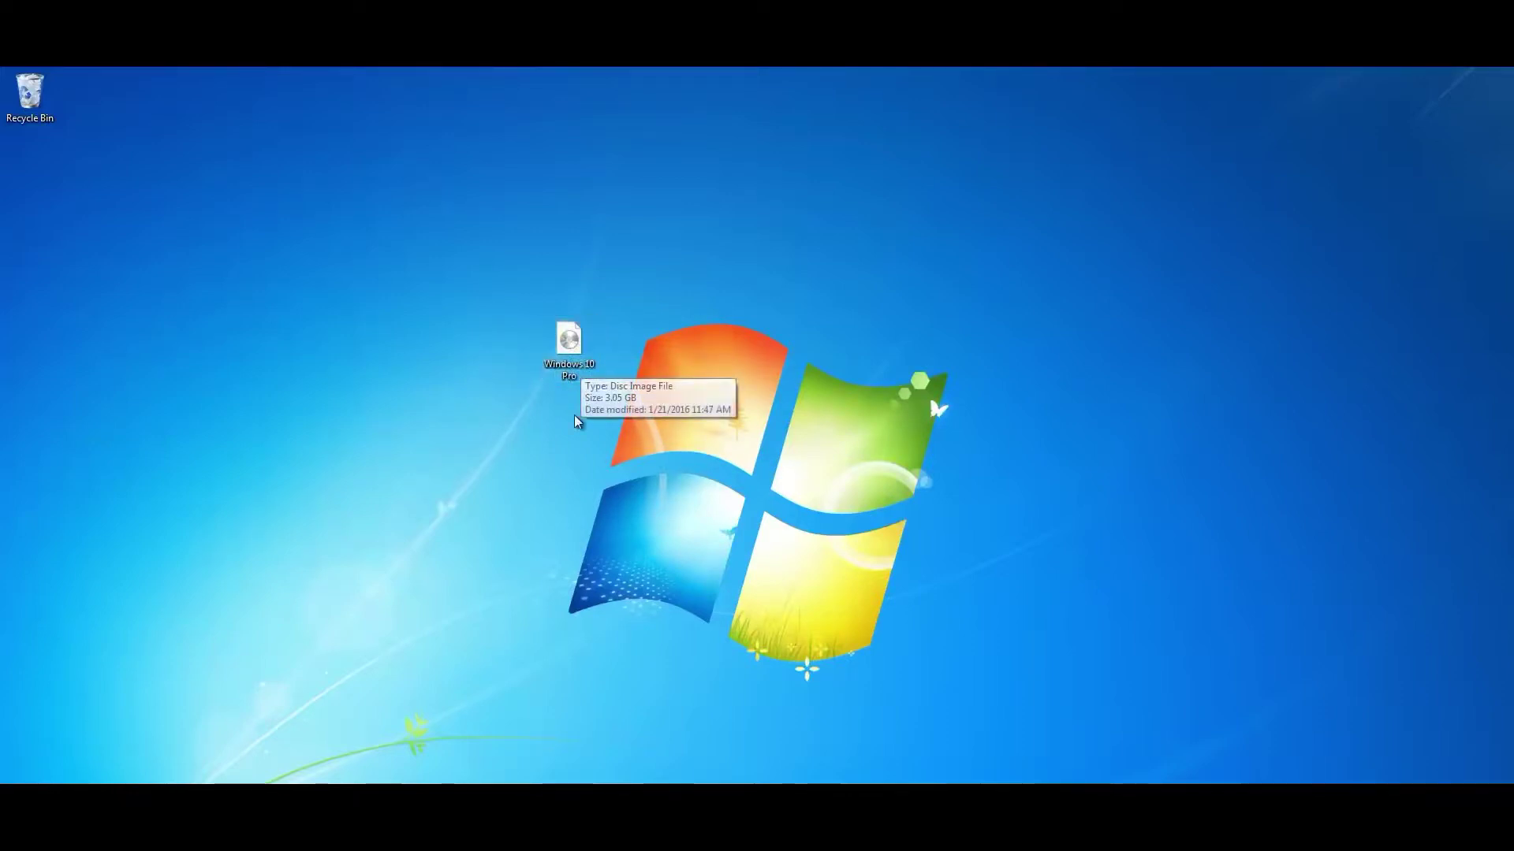
click(575, 351)
mouse_move(571, 352)
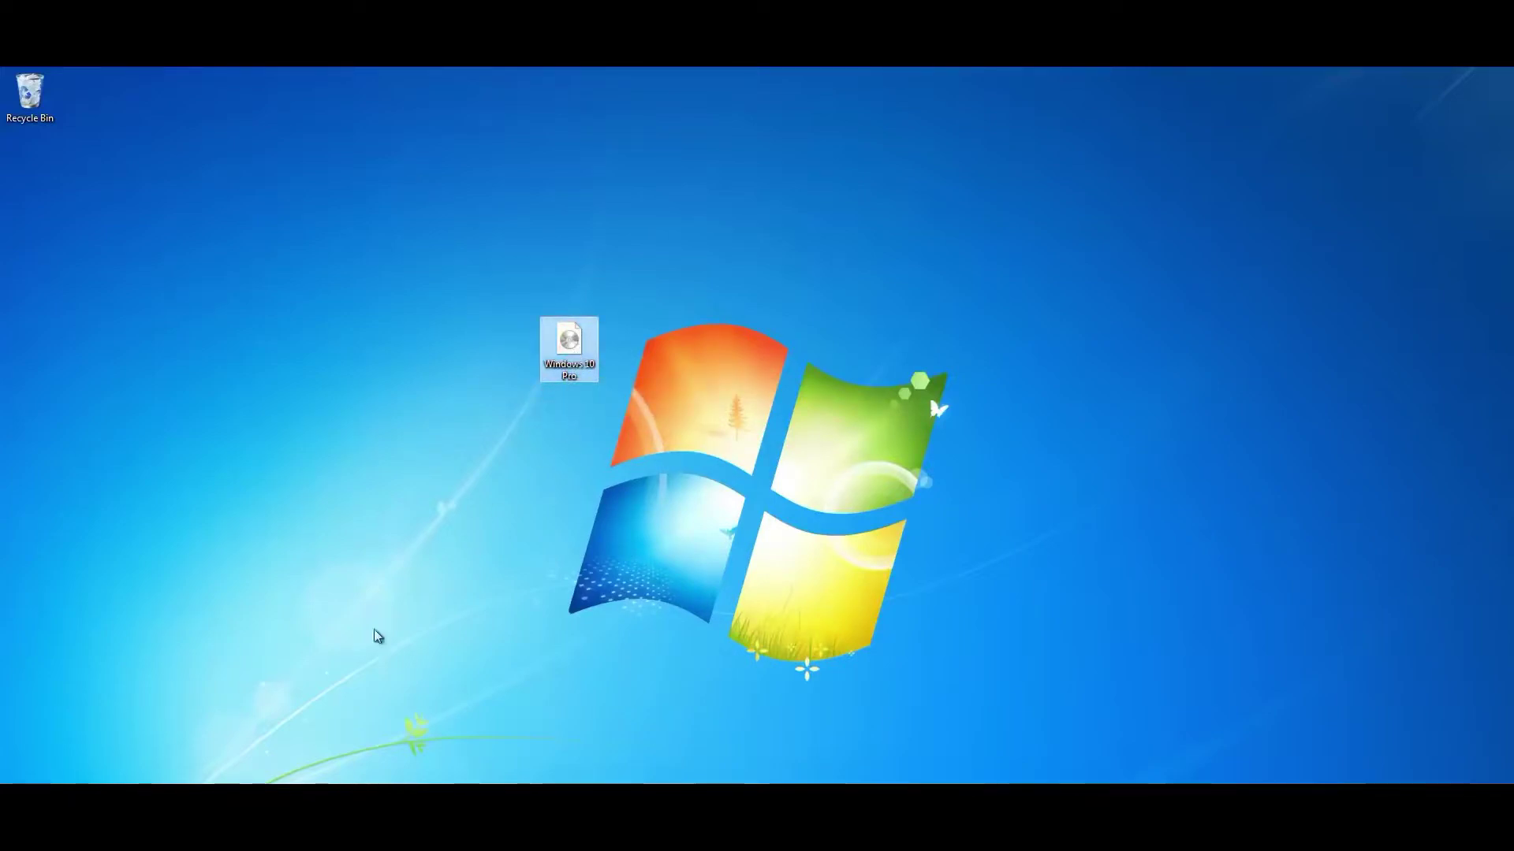
key(super)
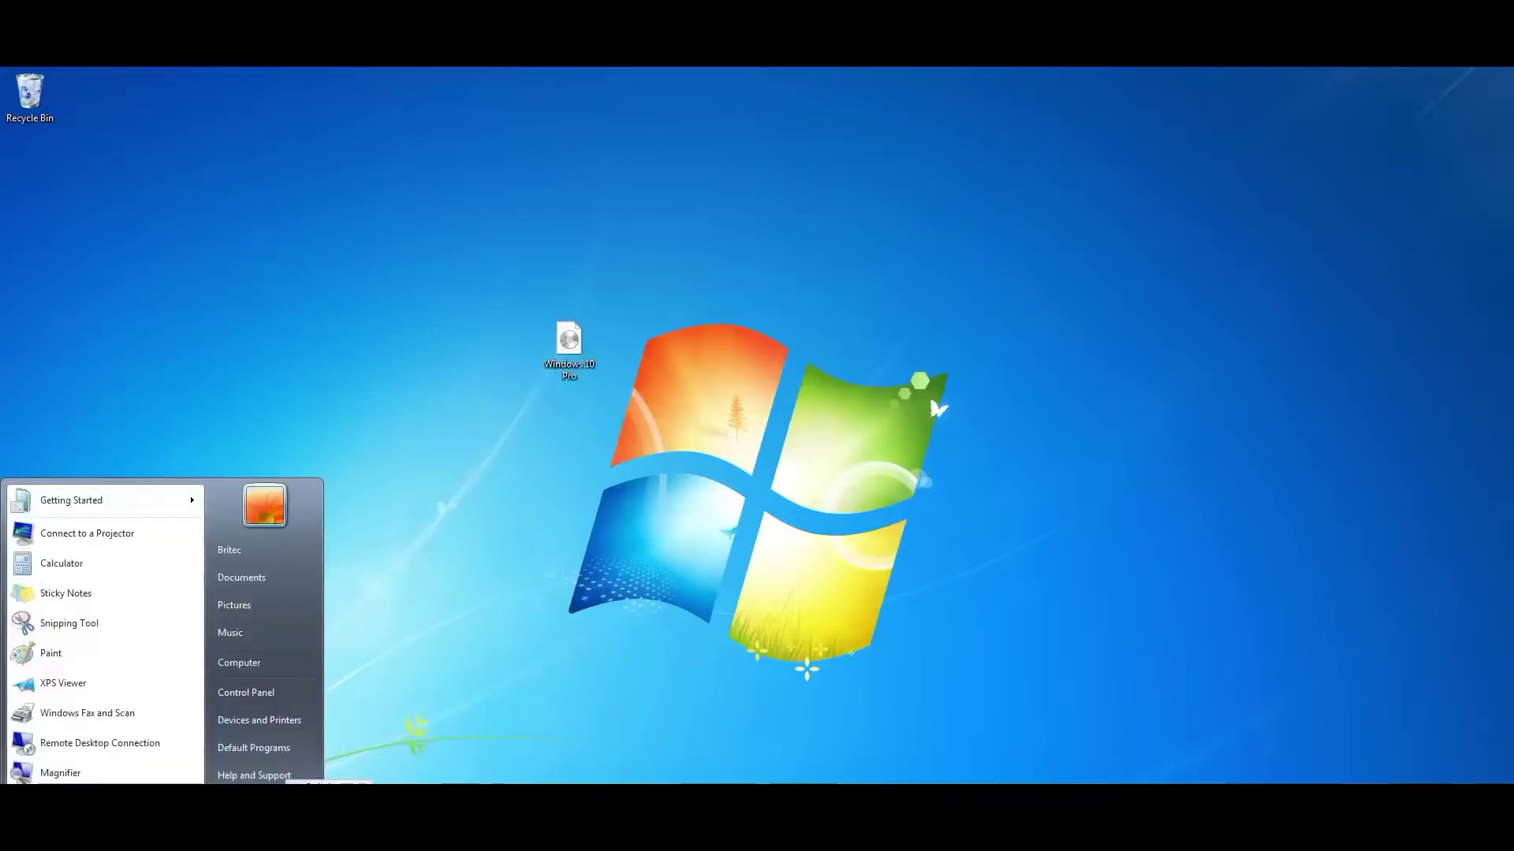
key(Escape)
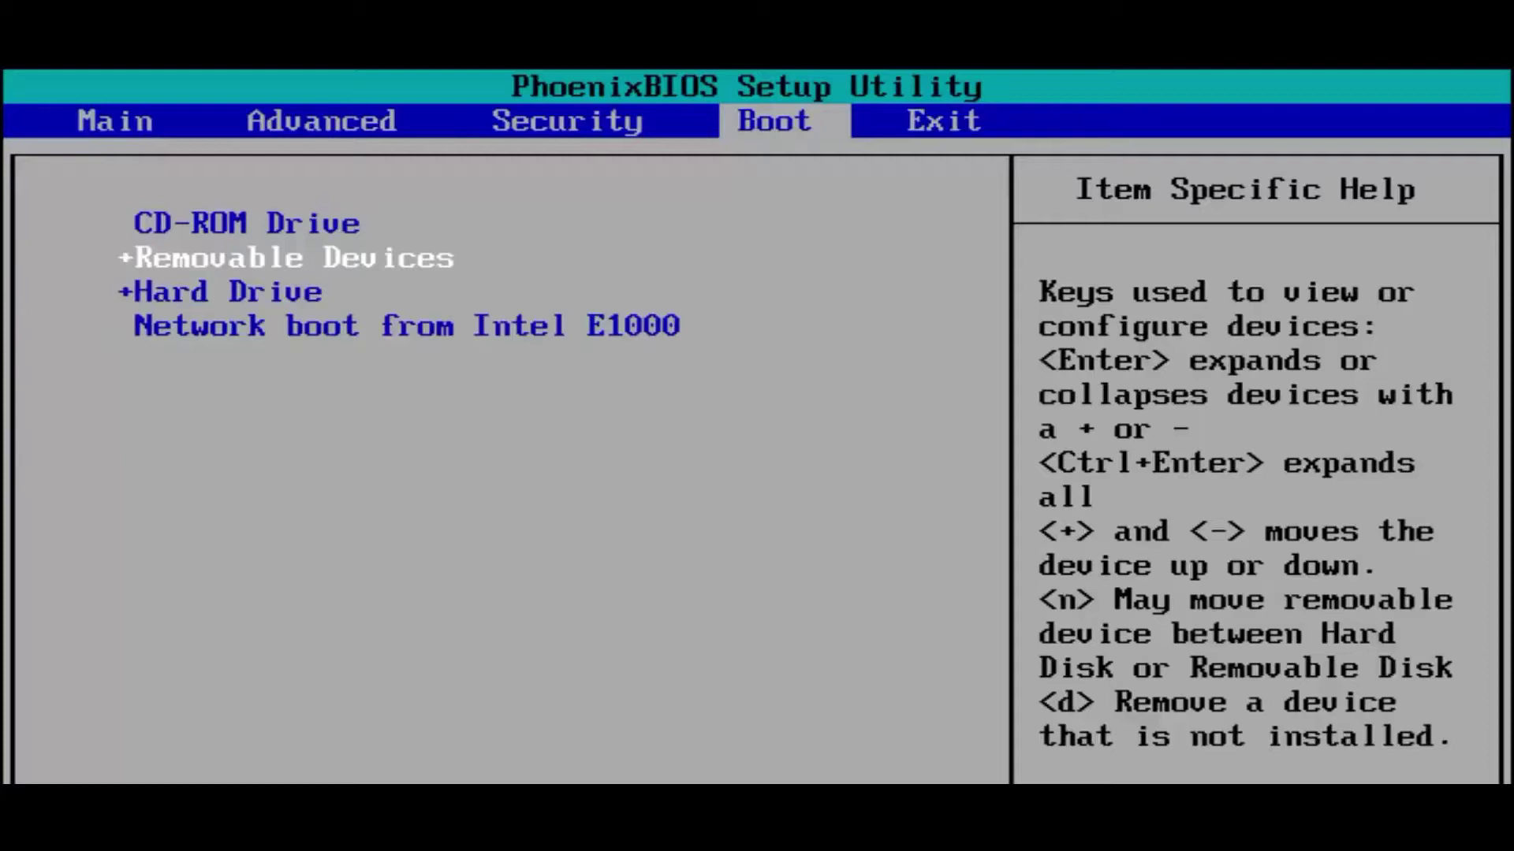
- Browse the BIOS Main, Advanced and Security pages, then return to the Boot page
key(Left)
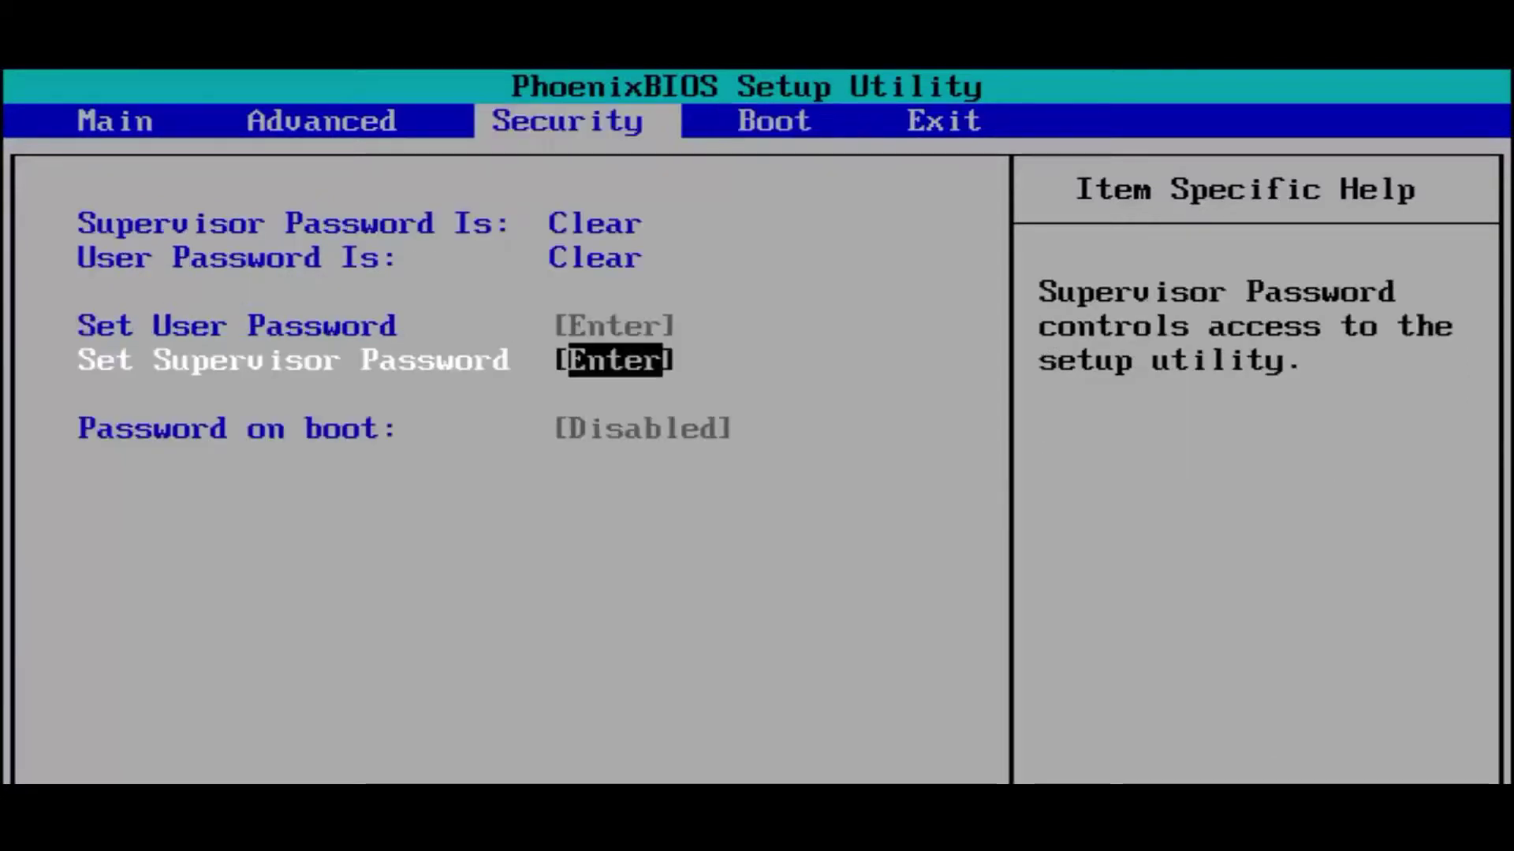
key(Right)
key(Left)
key(Left)
key(Left)
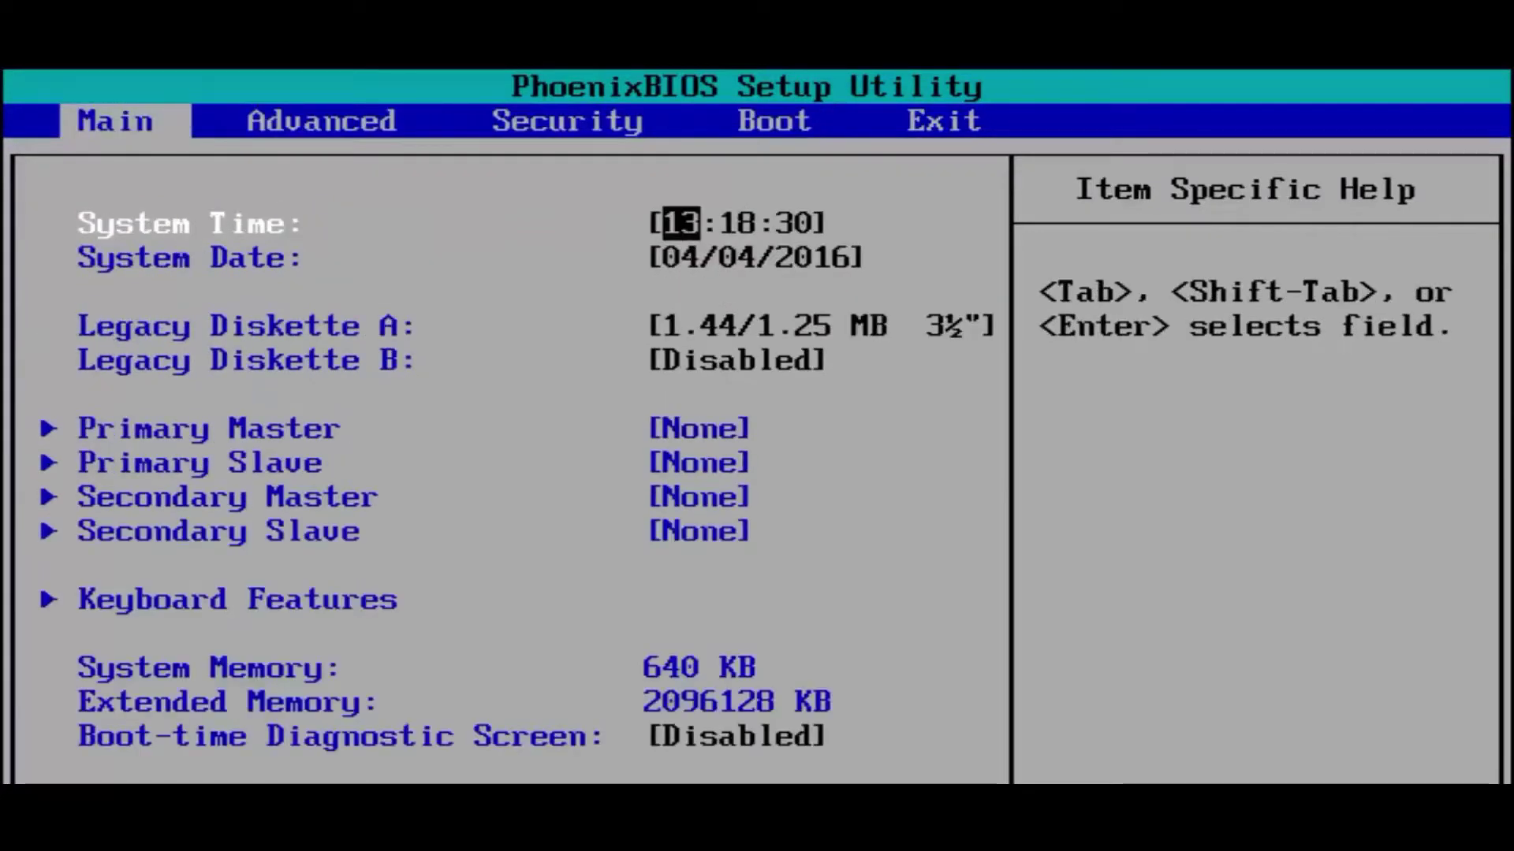
key(Right)
key(Right)
key(Right)
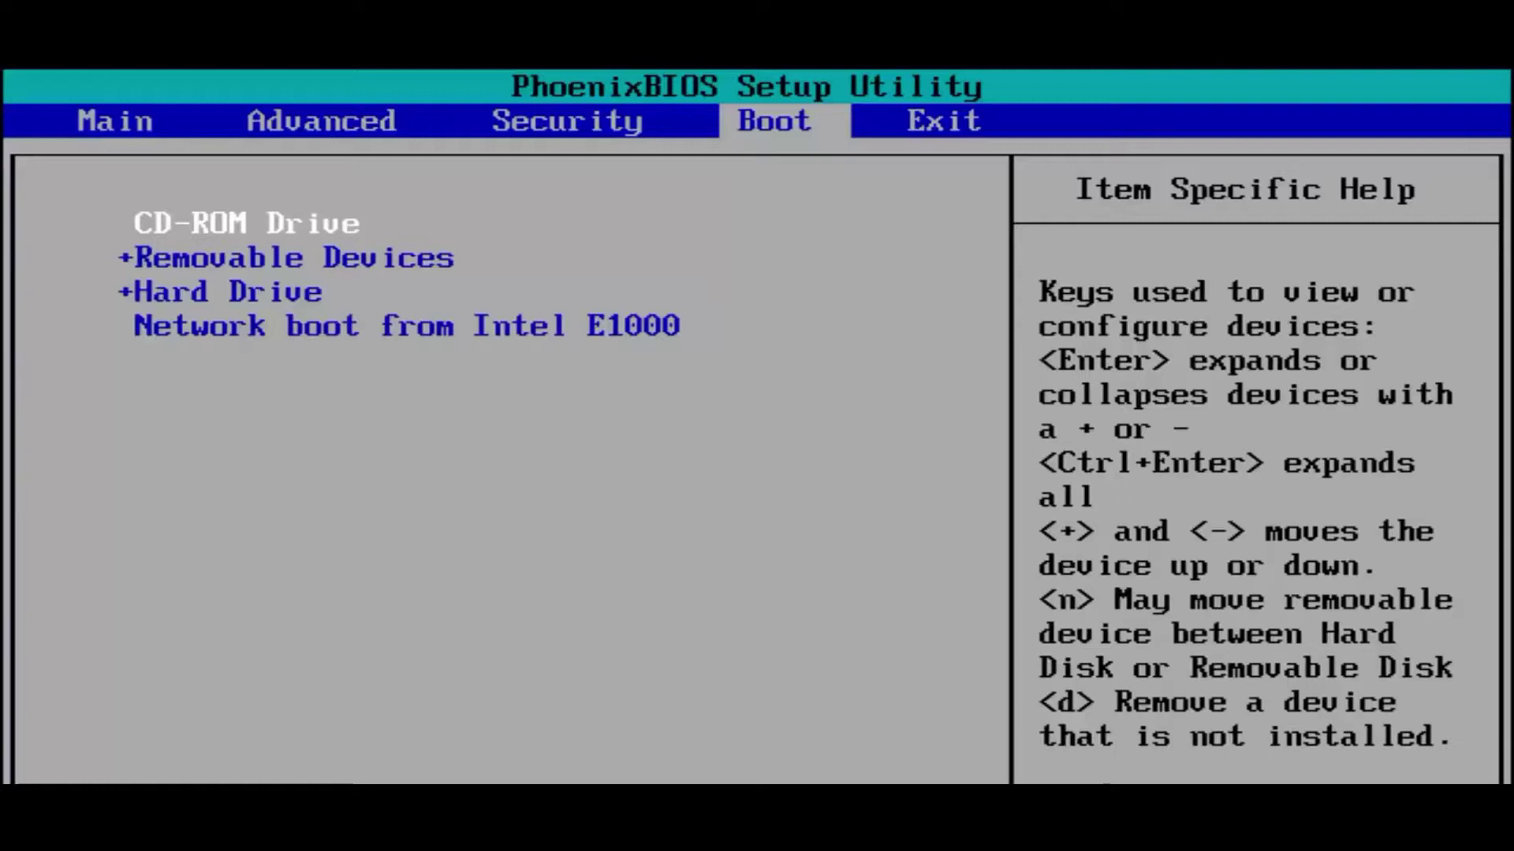
key(Left)
key(Right)
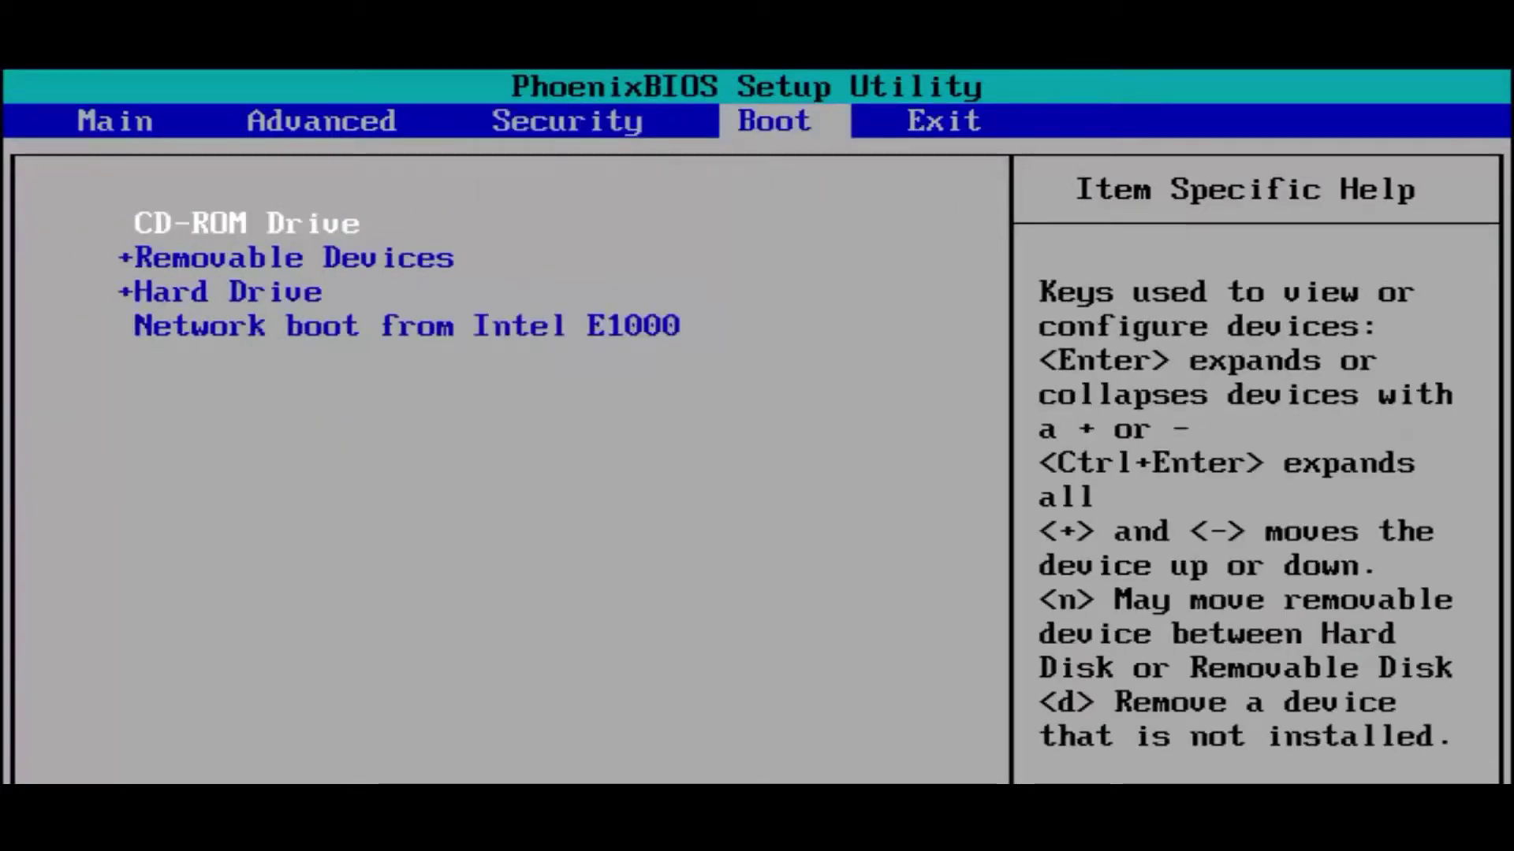
- Keep CD-ROM Drive first in the boot order, then save and exit with F10
key(Down)
key(Down)
key(Down)
key(Up)
key(Up)
key(Up)
key(Down)
key(Down)
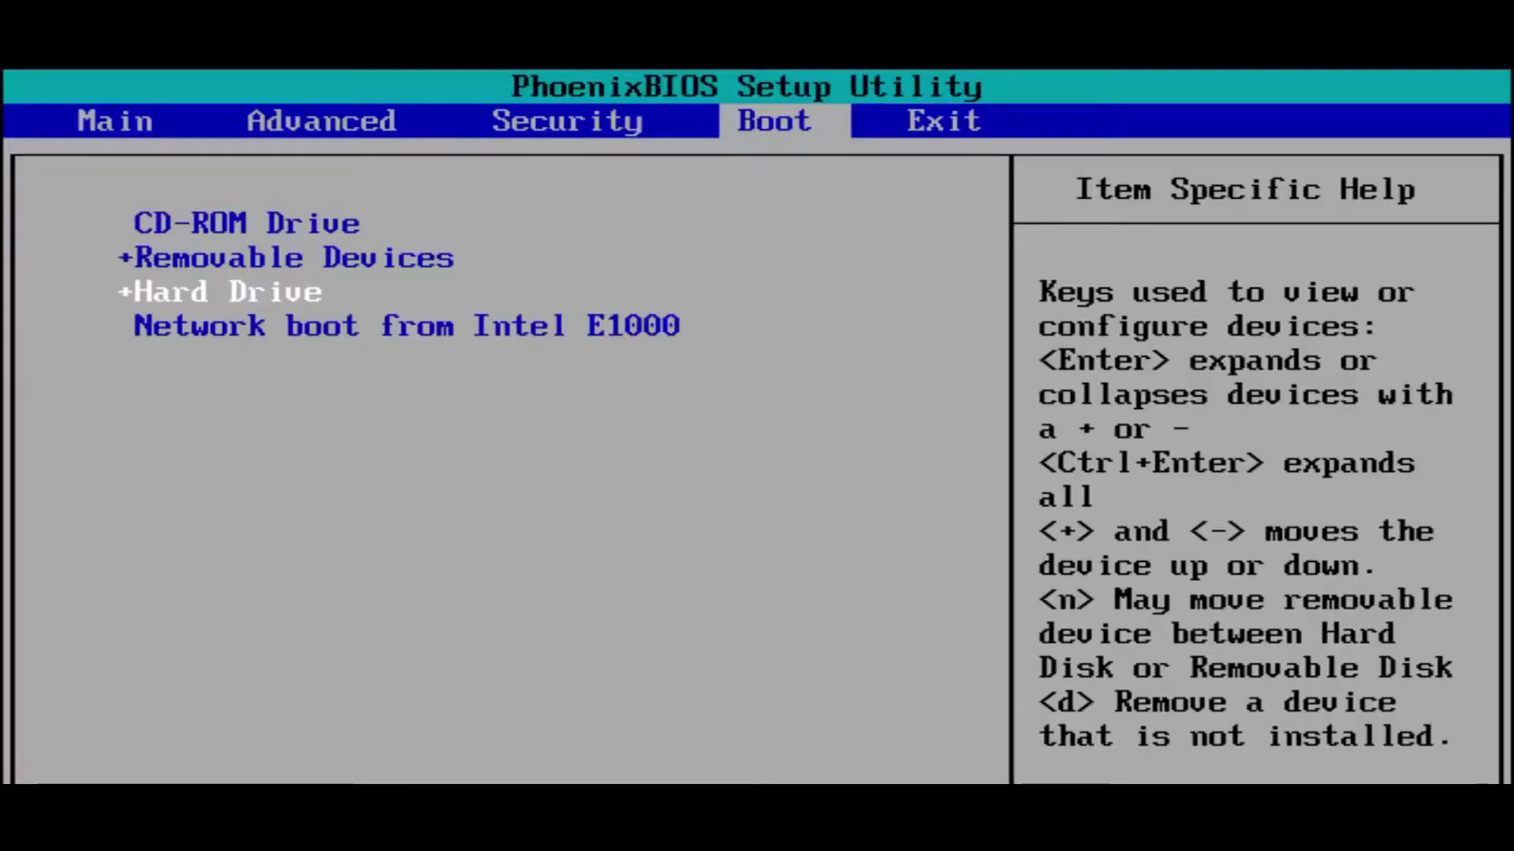
key(Up)
key(Up)
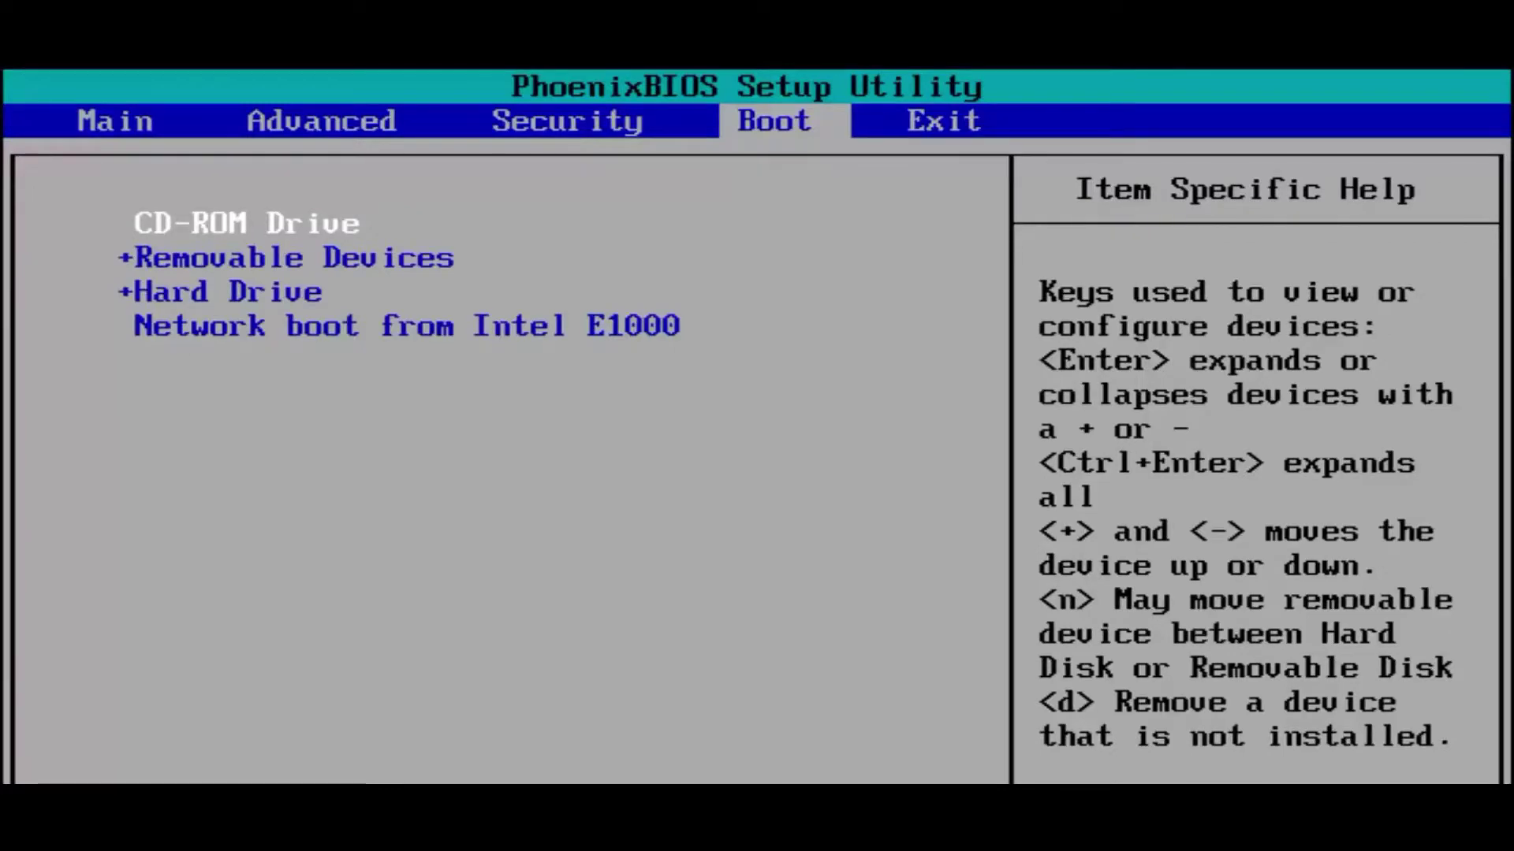
key(F10)
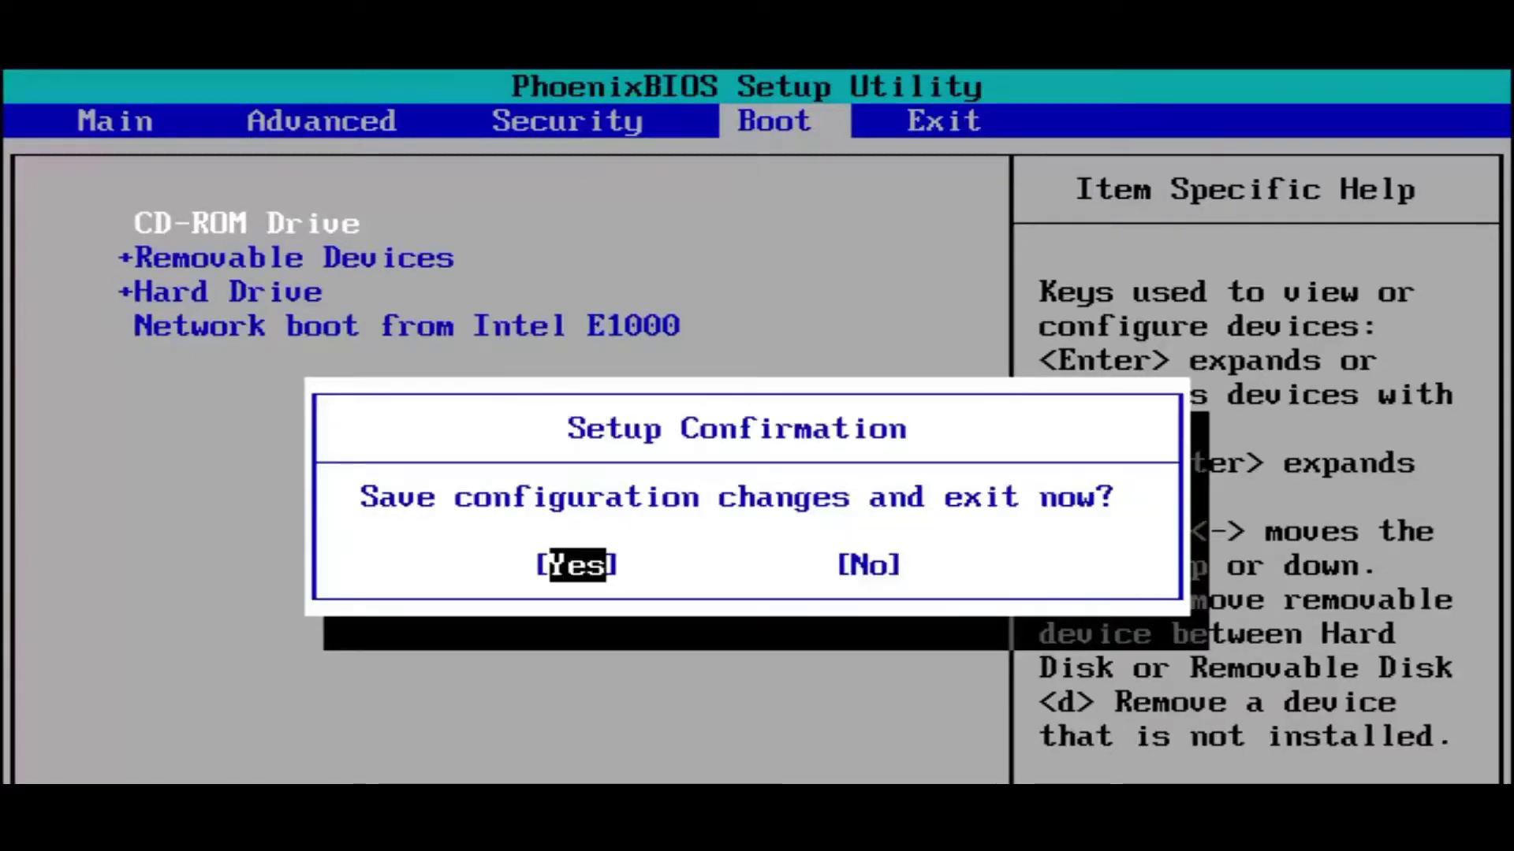
key(Return)
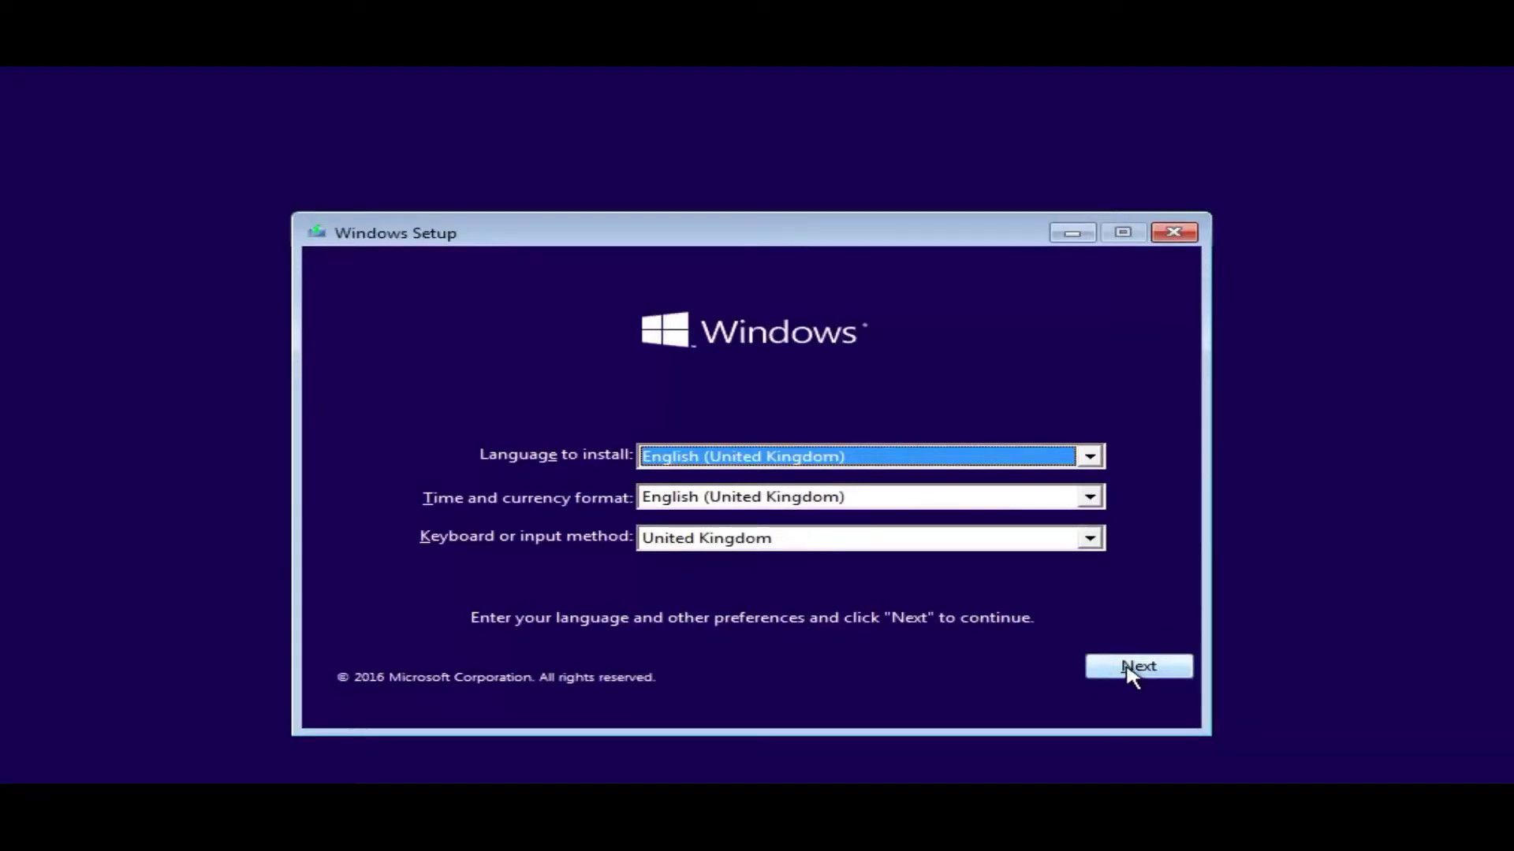
- Keep UK language settings, skip the product key, pick Windows 10 Pro and accept the licence
click(1158, 670)
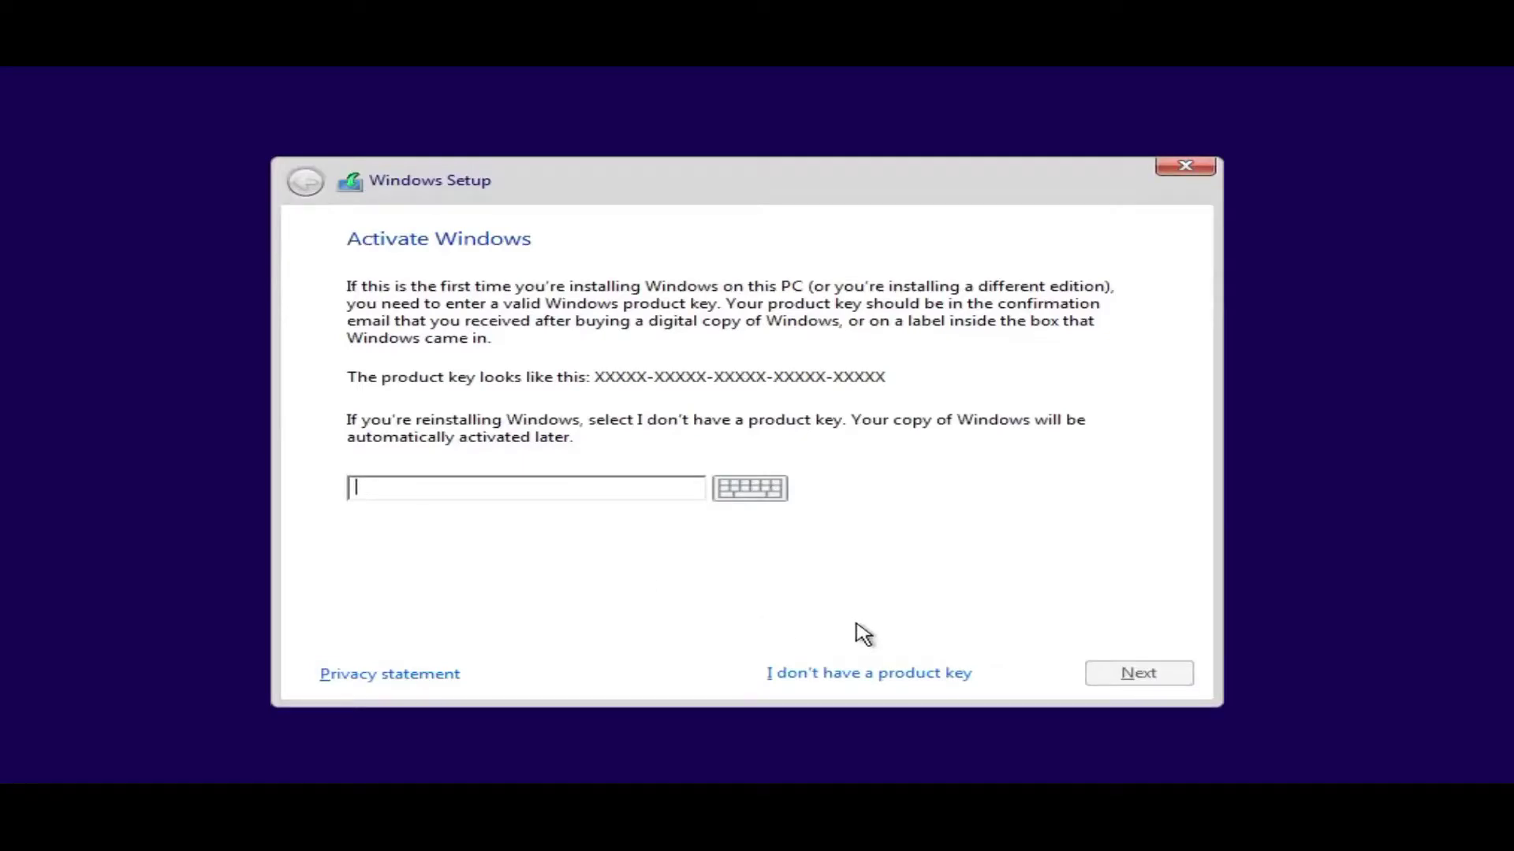
click(873, 674)
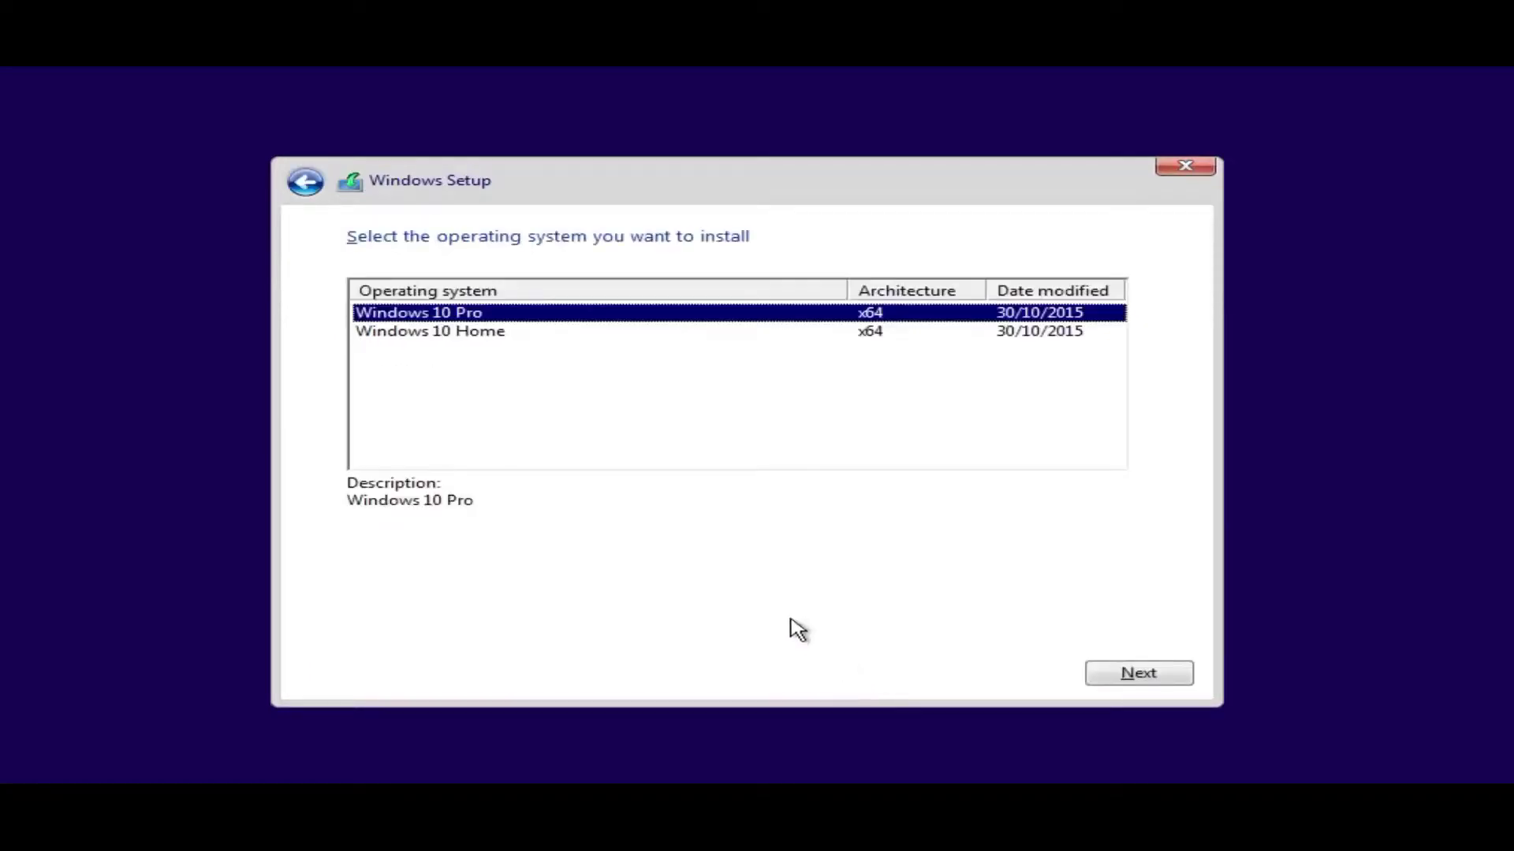
click(1157, 682)
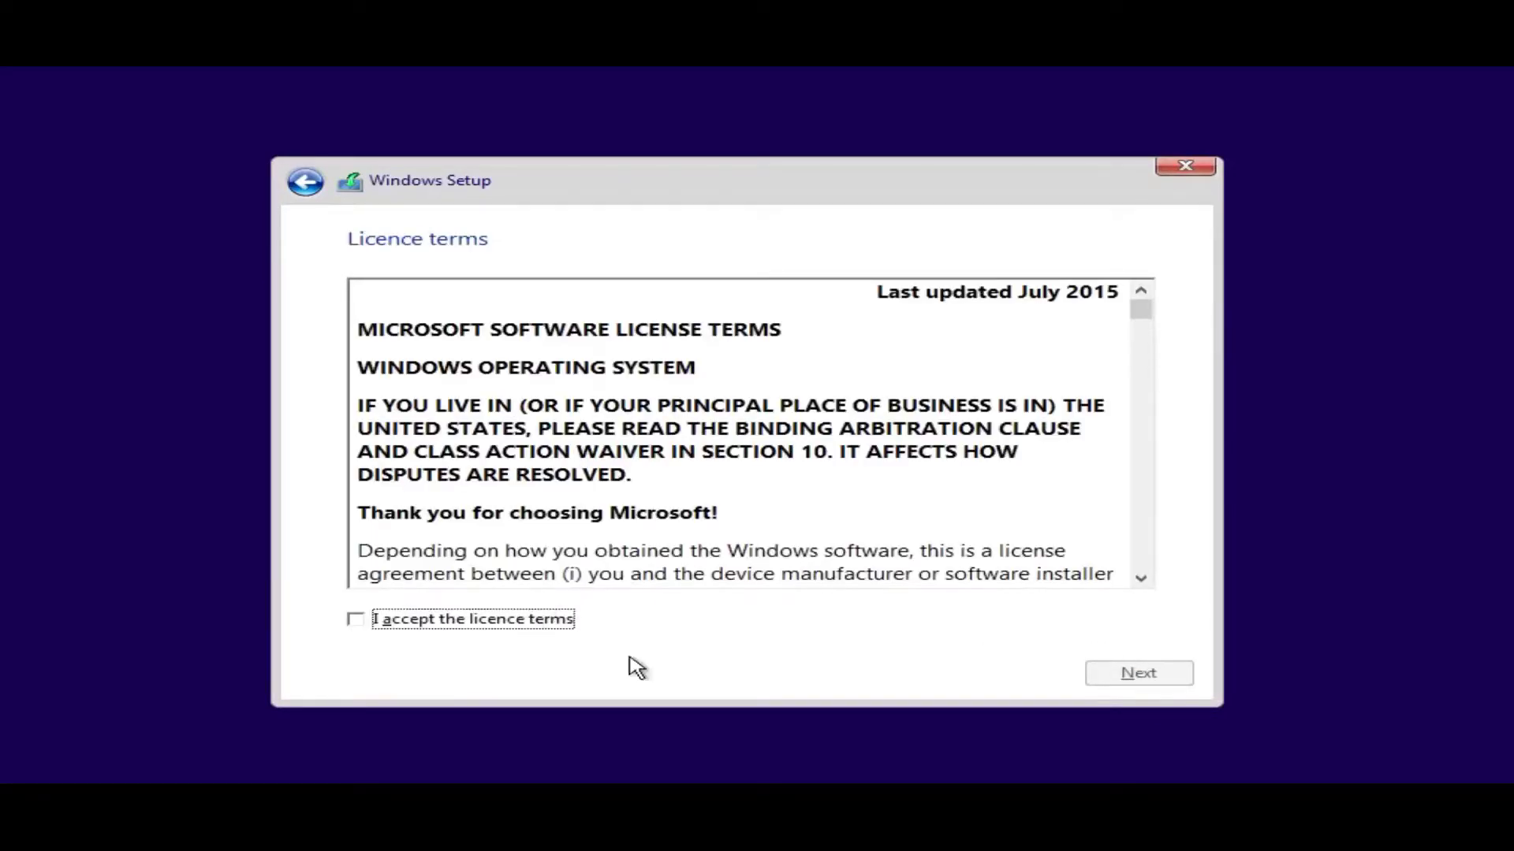
click(356, 623)
click(1140, 676)
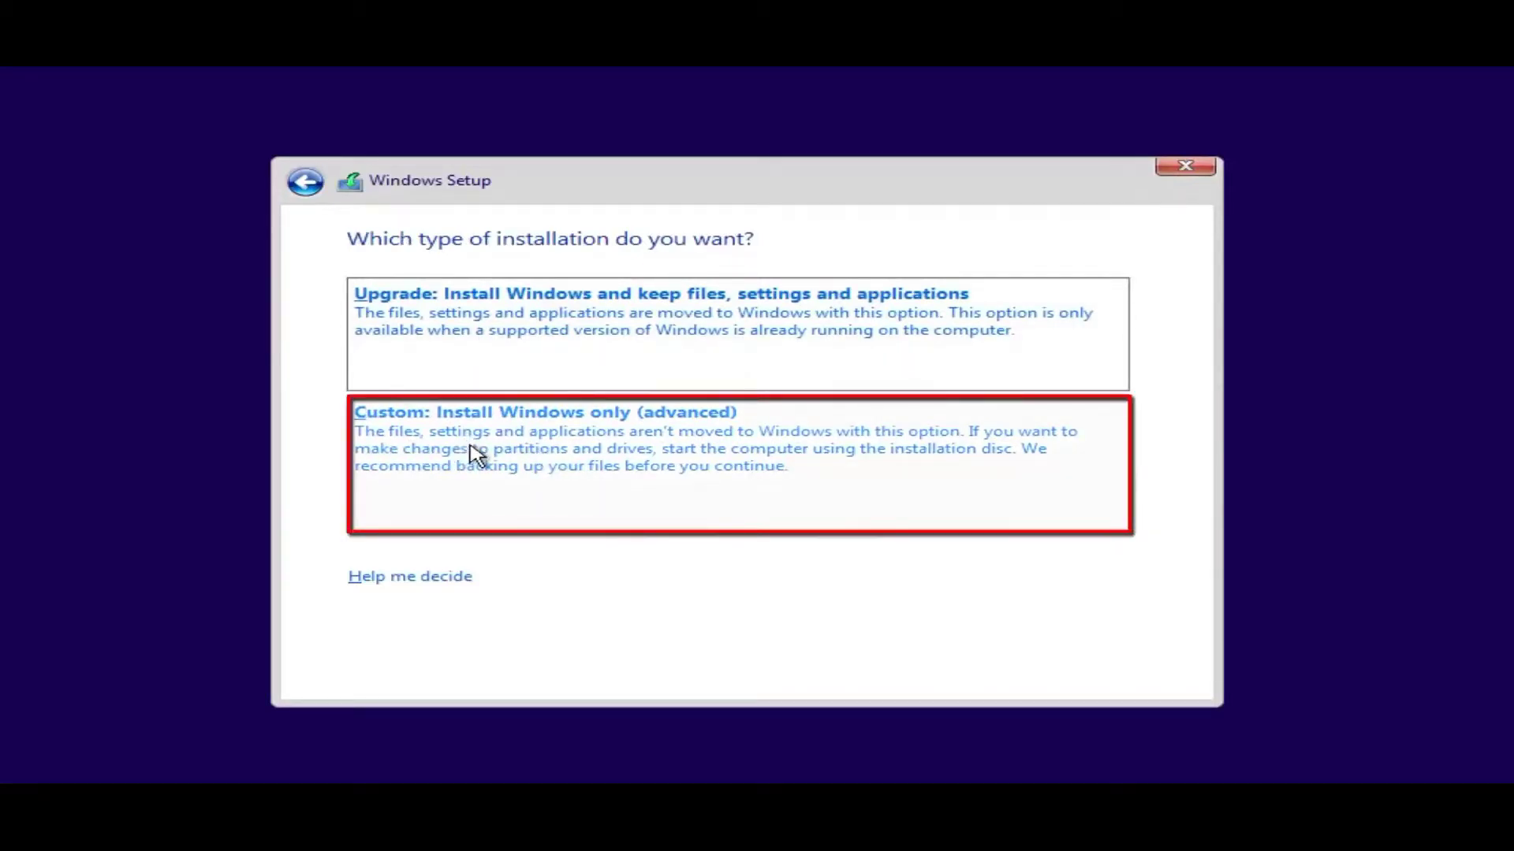
- Run a Custom install onto the 49.5 GB Drive 0 Partition 2: Windows 10
click(675, 451)
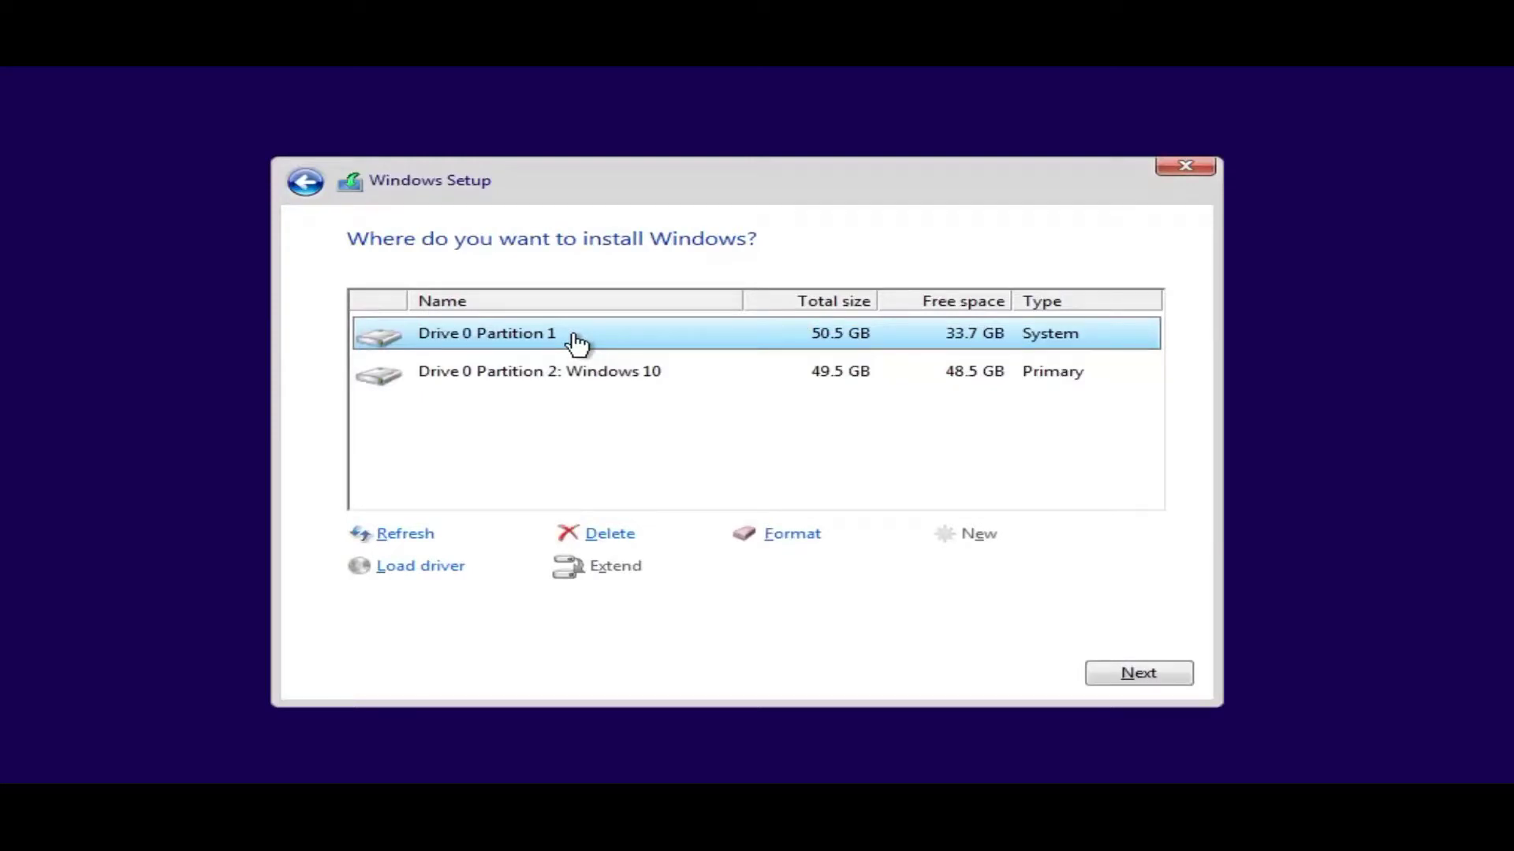
click(498, 381)
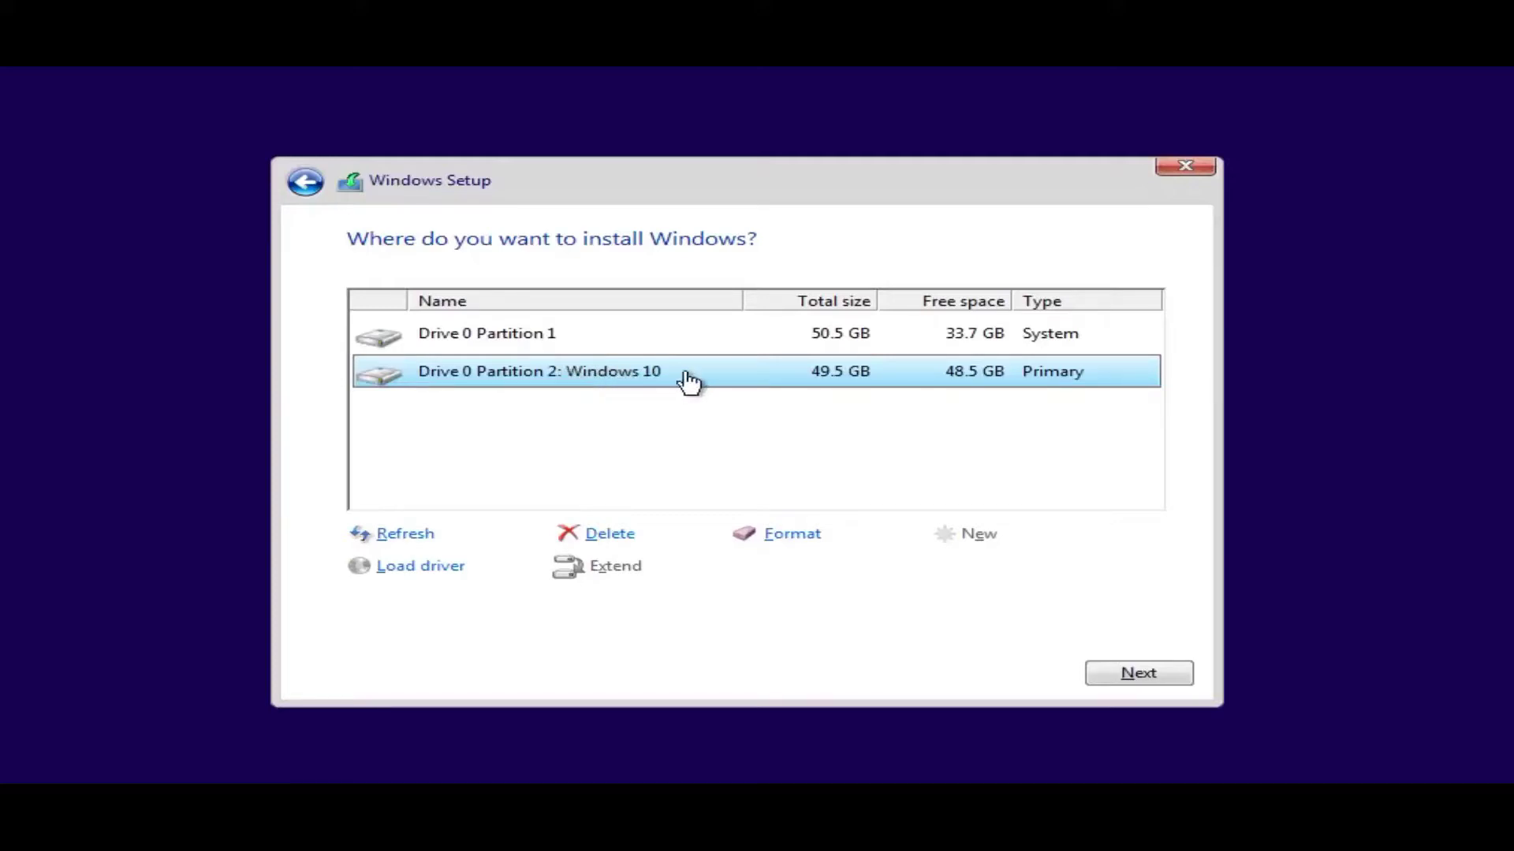
click(1135, 675)
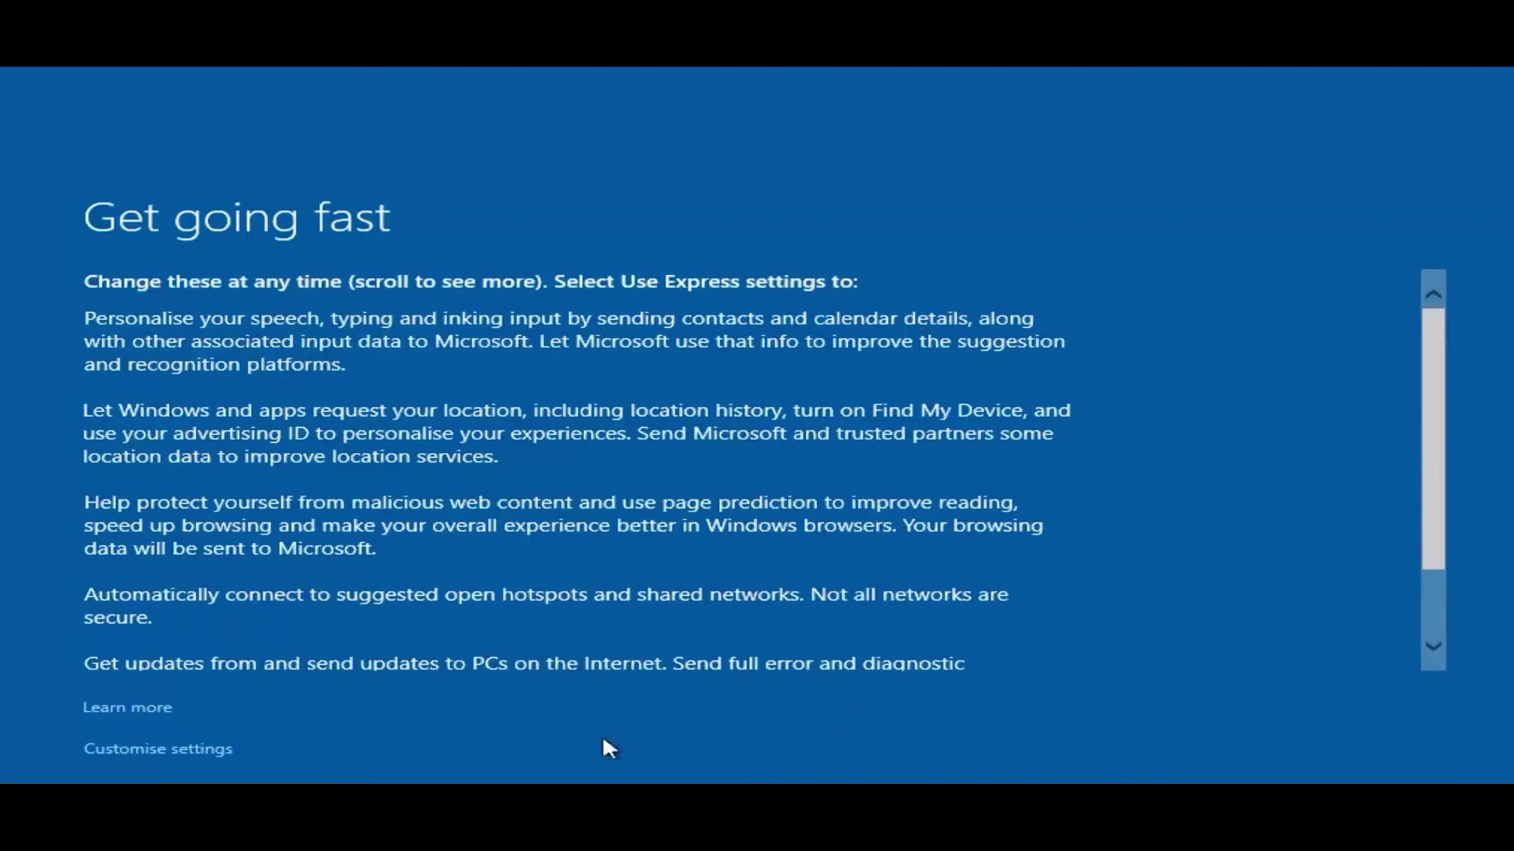
- Under Customise settings, turn off speech, typing data, advertising ID, Skype contact matching and location
click(153, 751)
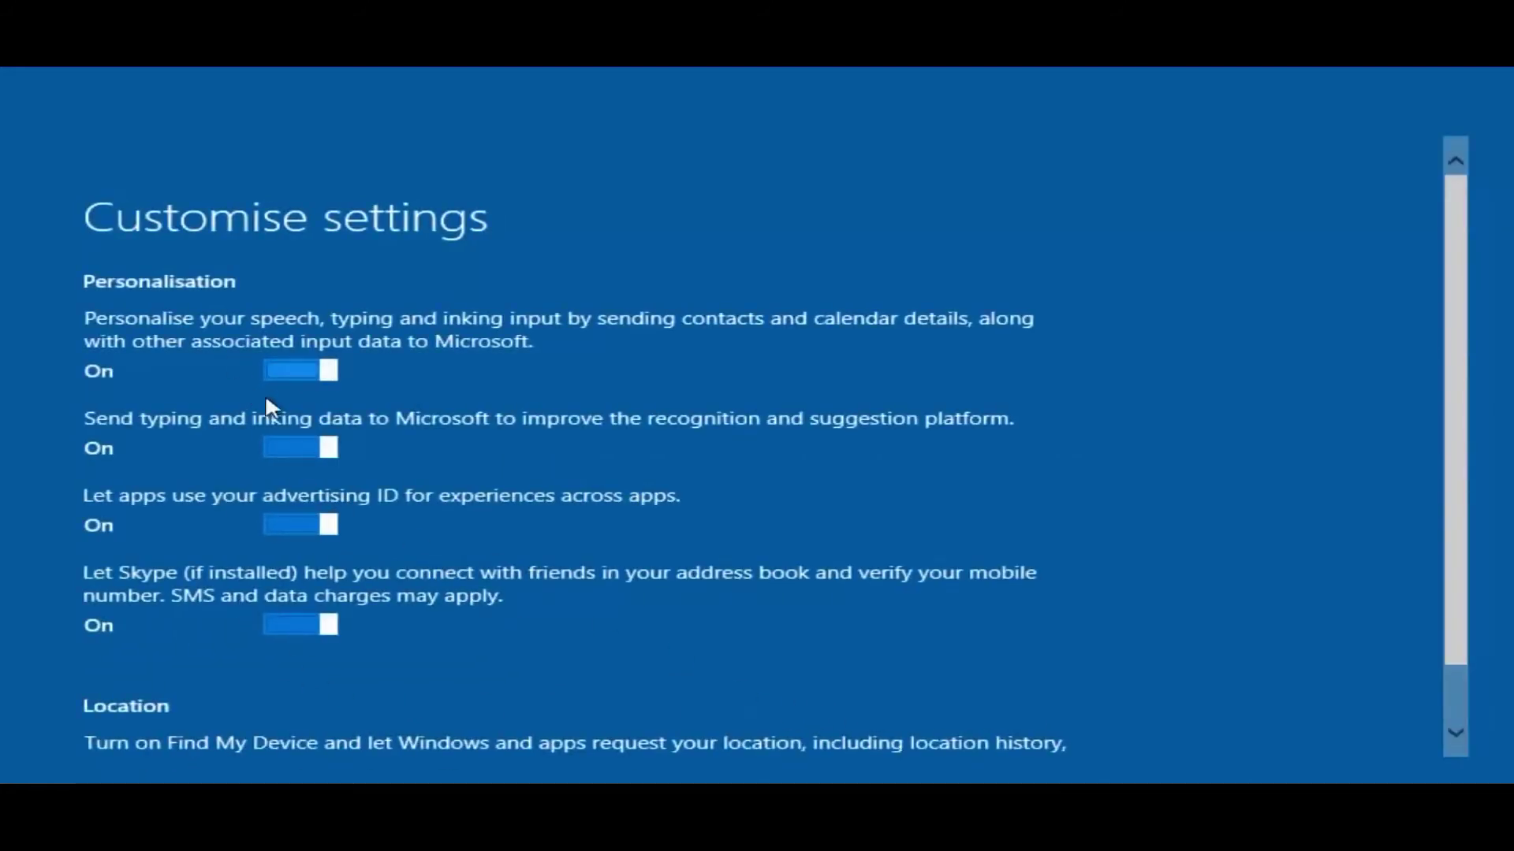
click(272, 372)
click(276, 448)
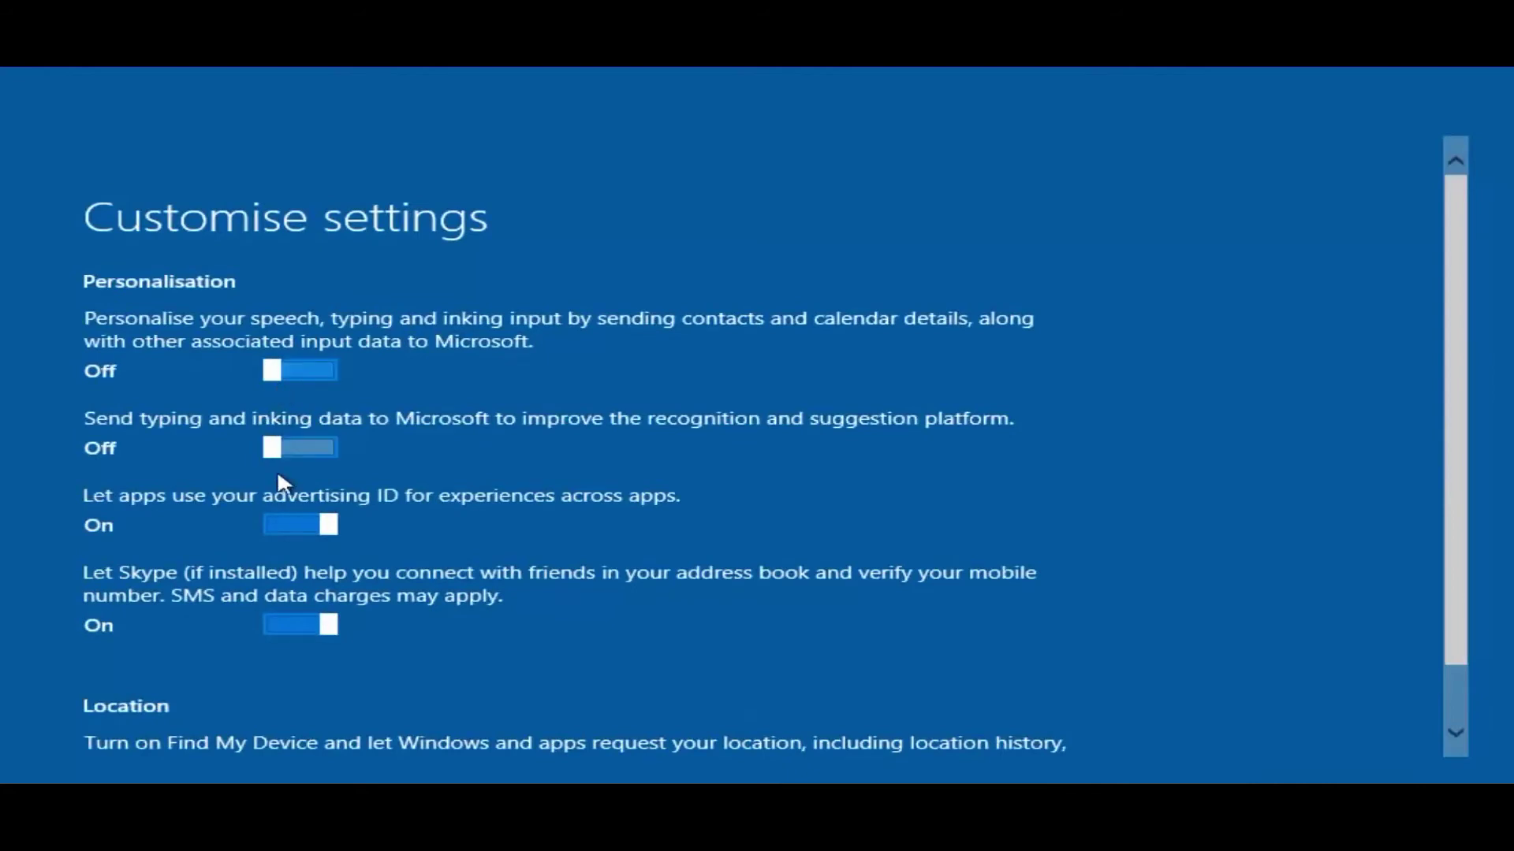
click(280, 524)
click(290, 624)
scroll(375, 634, down, 1)
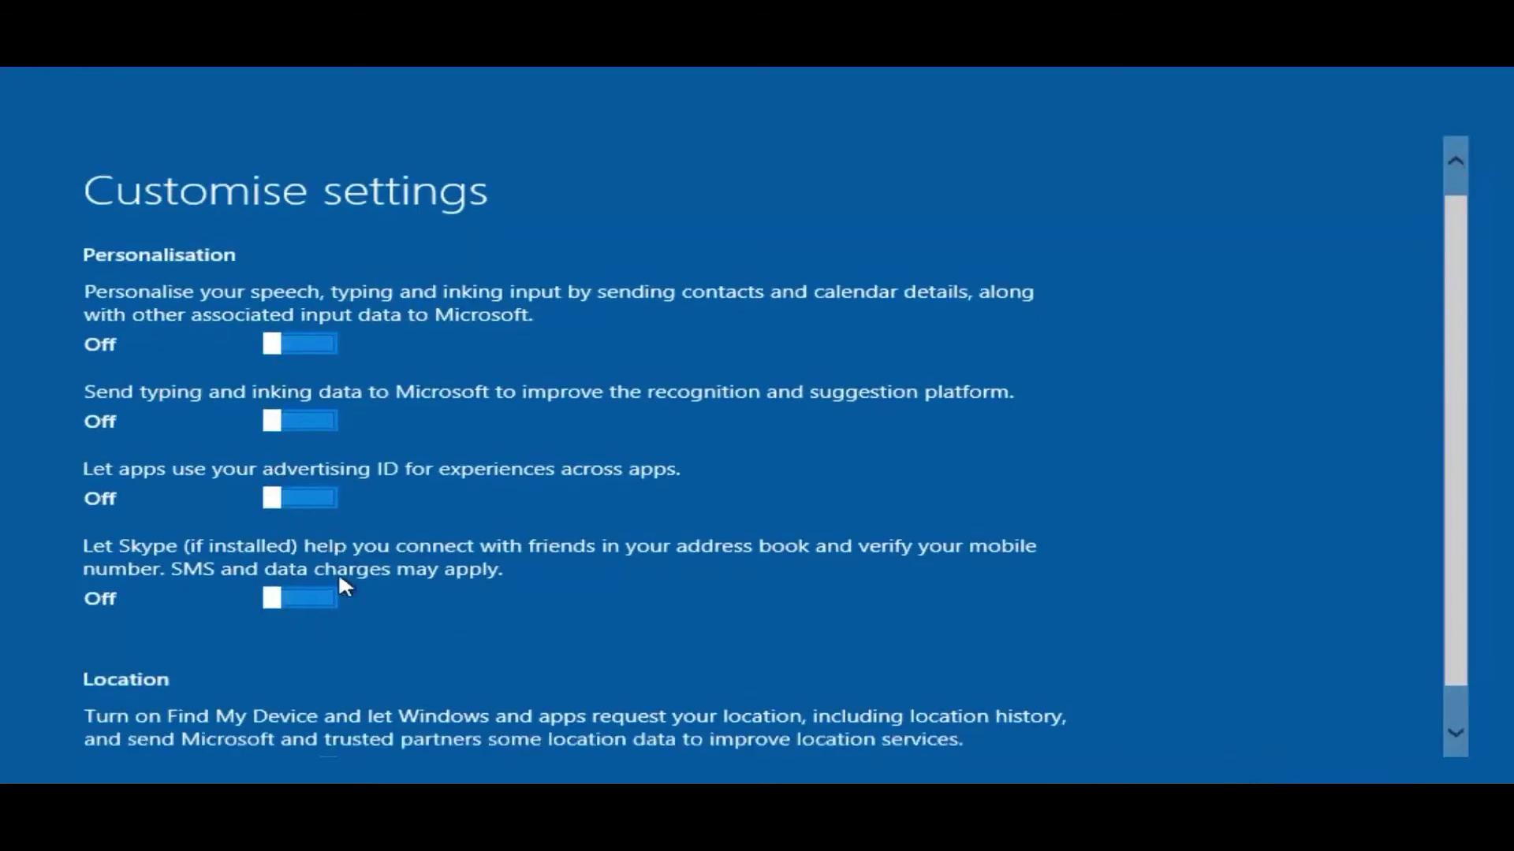
click(272, 727)
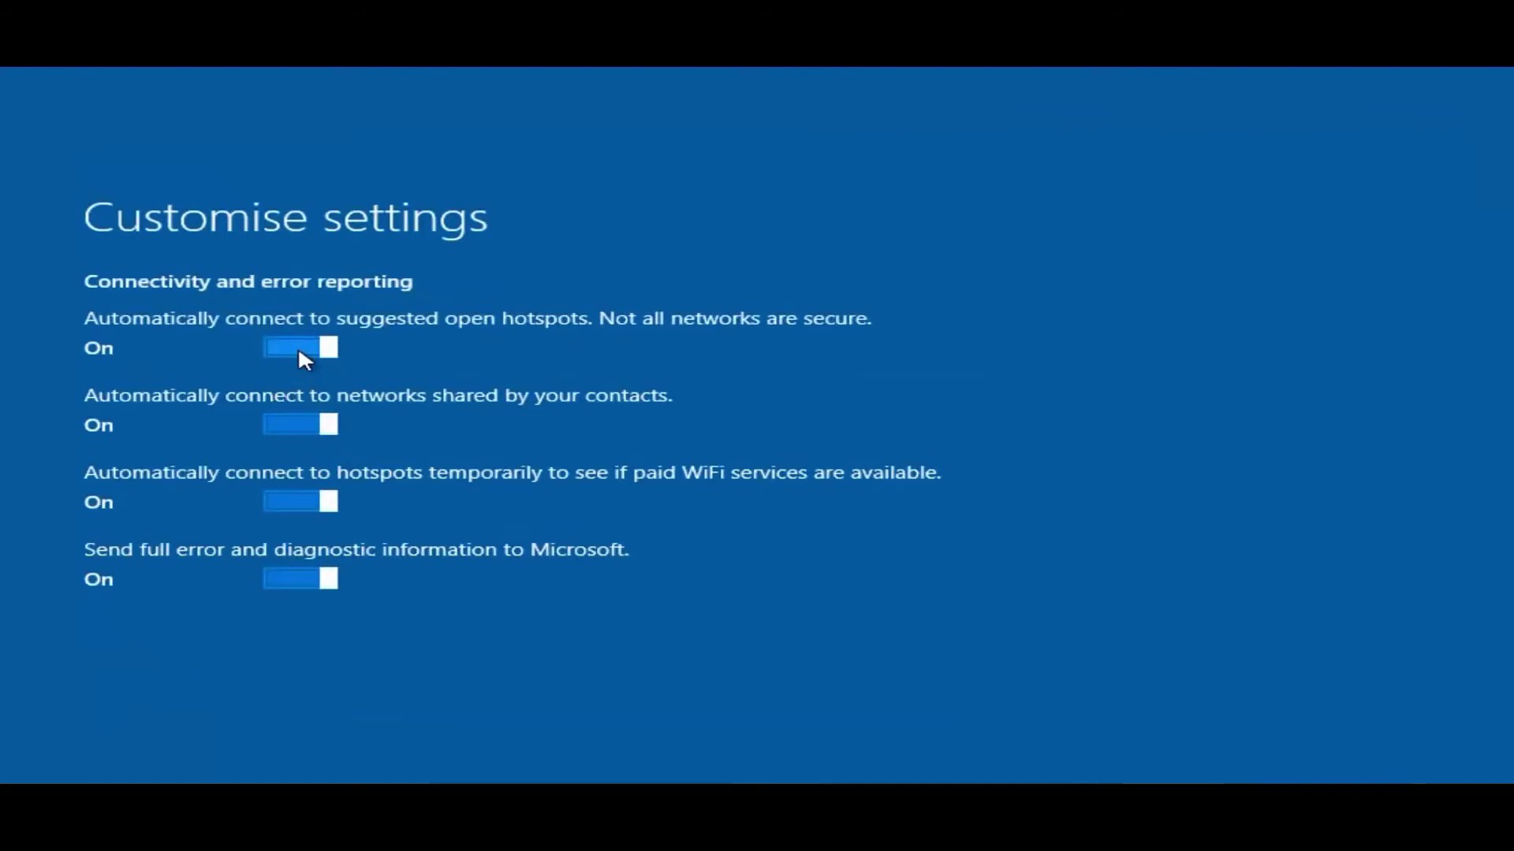
- Turn off hotspot auto-connect, contact-shared and paid WiFi, full diagnostics, page prediction and update sharing
click(298, 347)
click(280, 430)
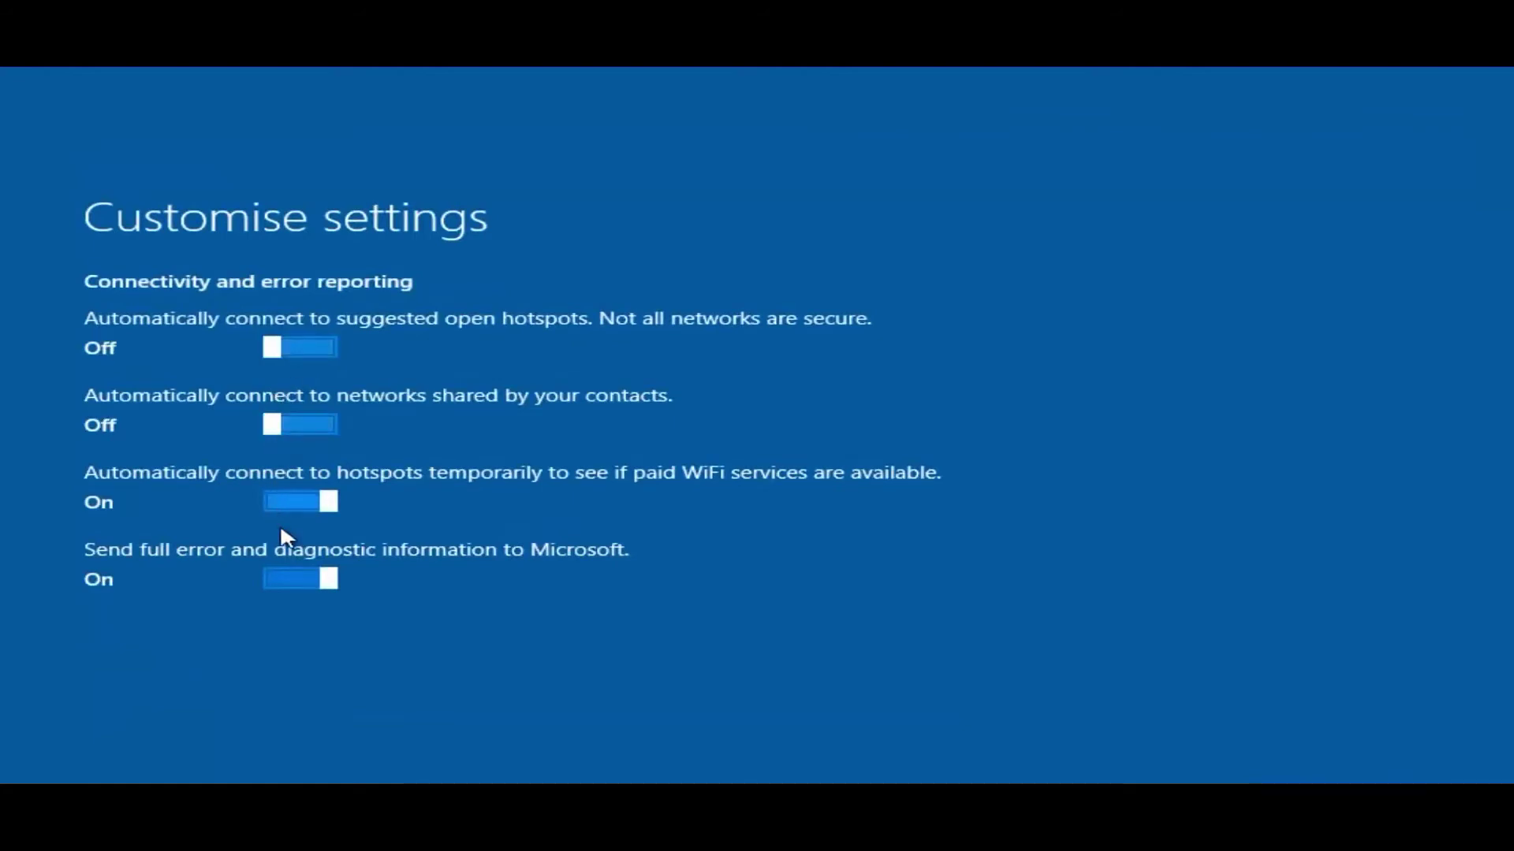
click(292, 502)
click(285, 582)
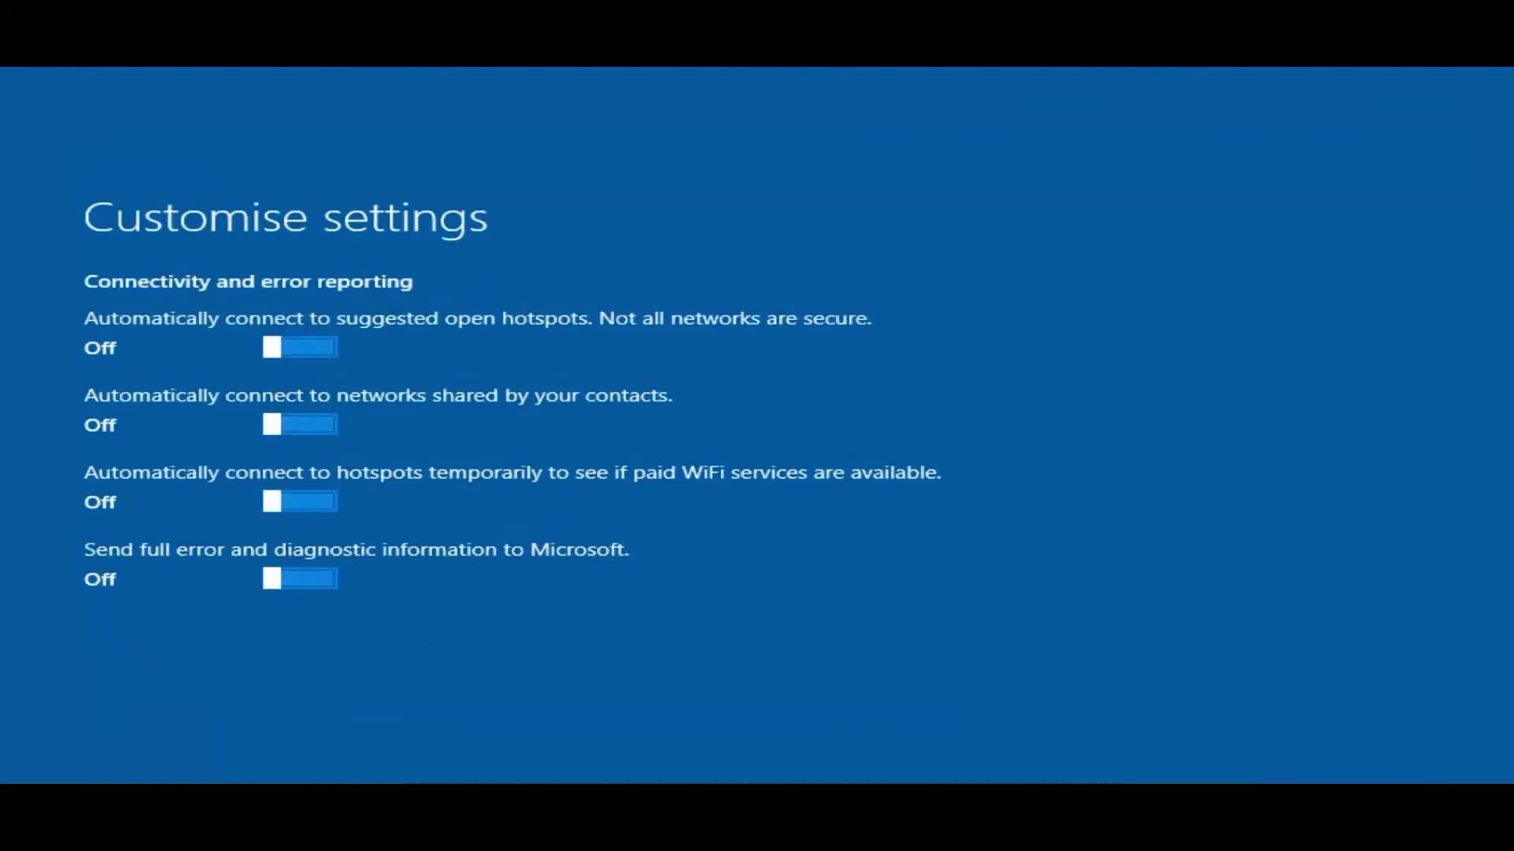
key(Return)
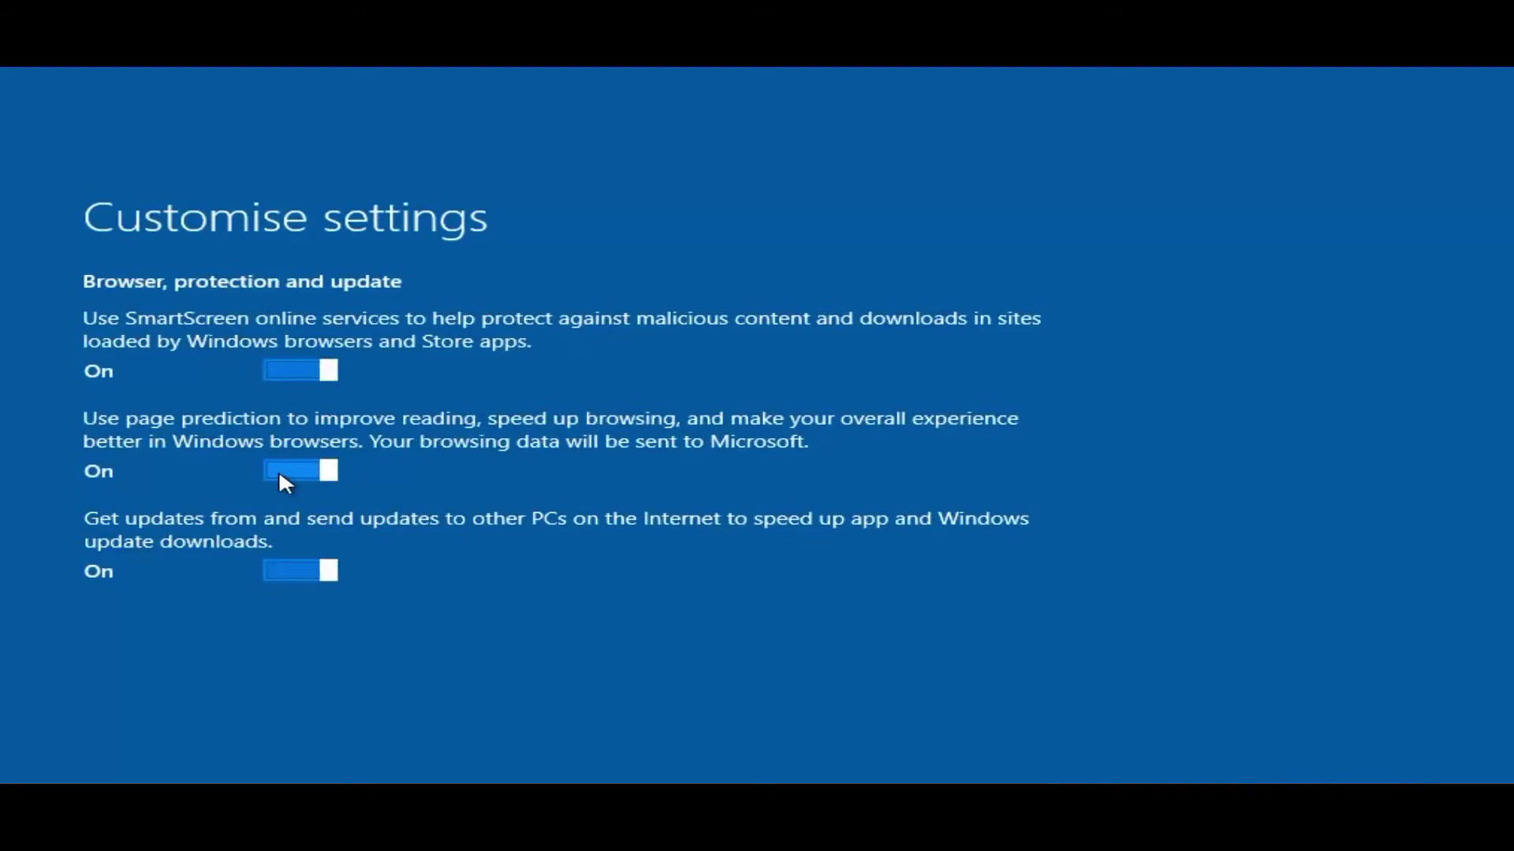
click(308, 472)
click(282, 581)
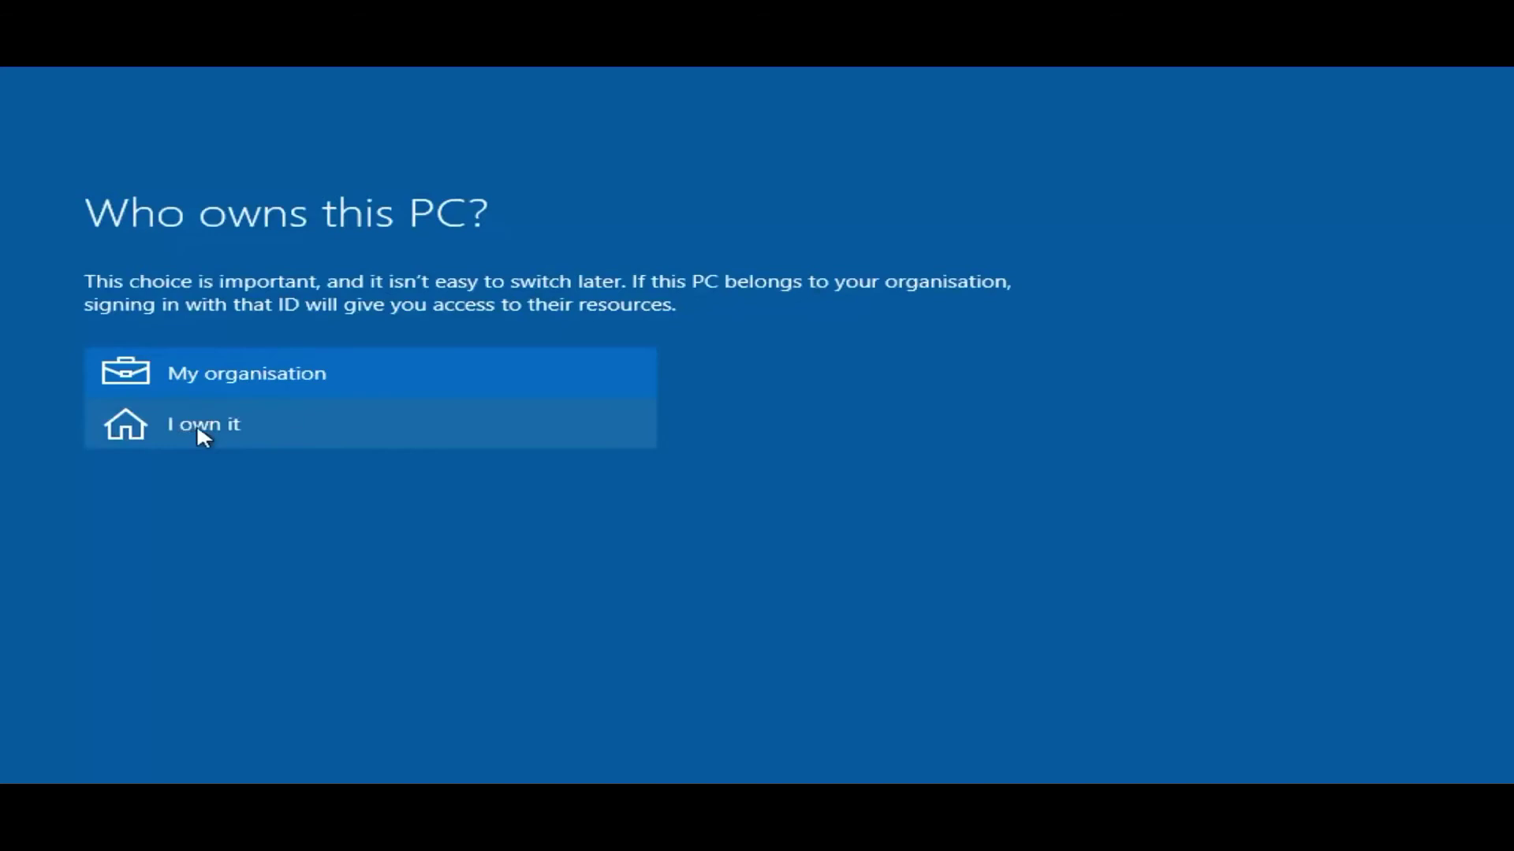
- Mark the PC personally owned, skip Microsoft sign-in and create a local username without a password
click(216, 427)
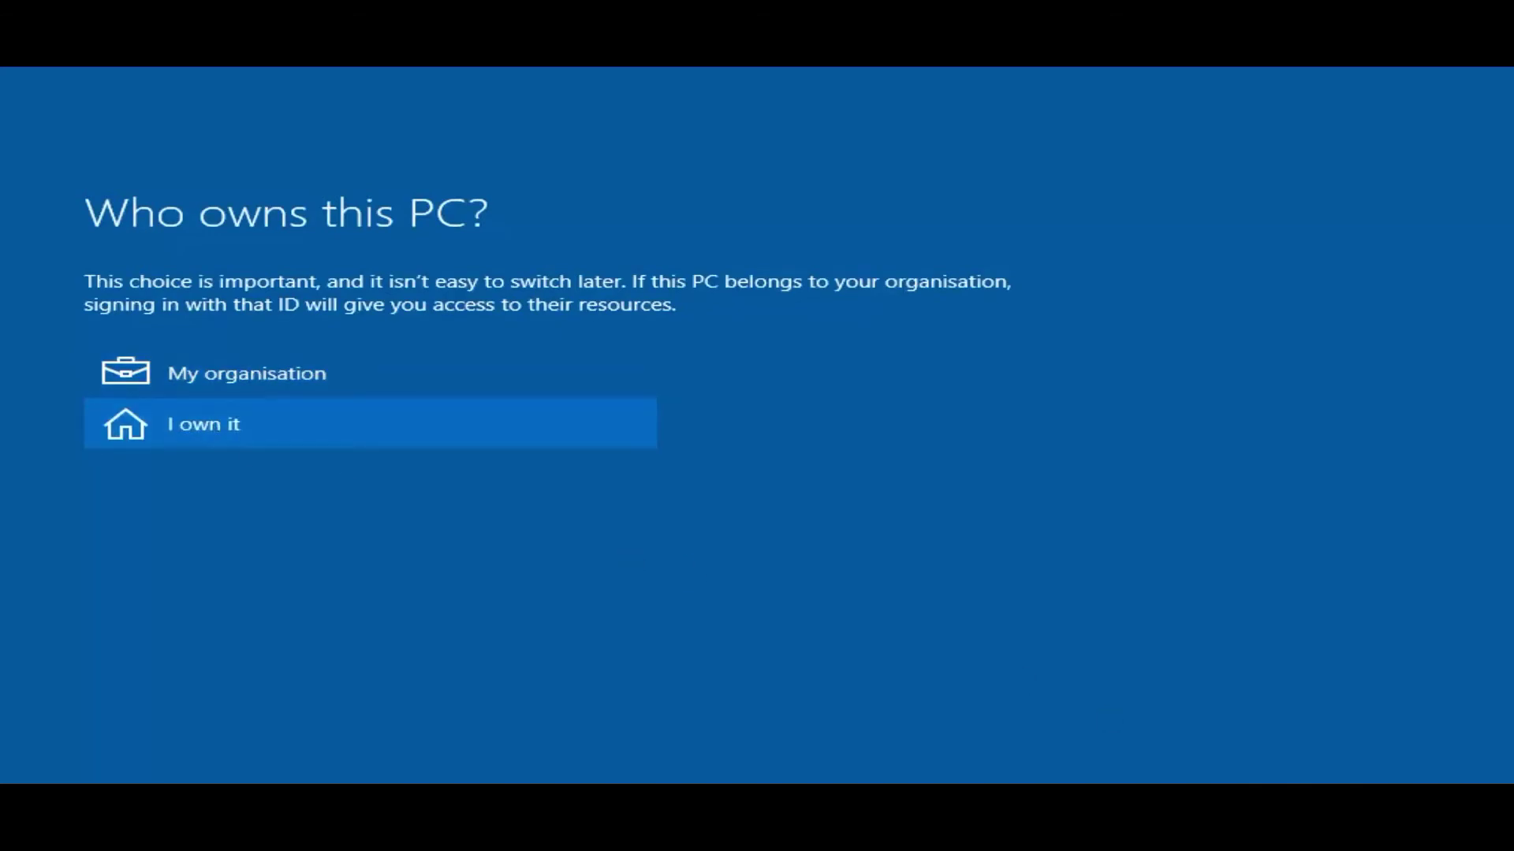
click(1109, 759)
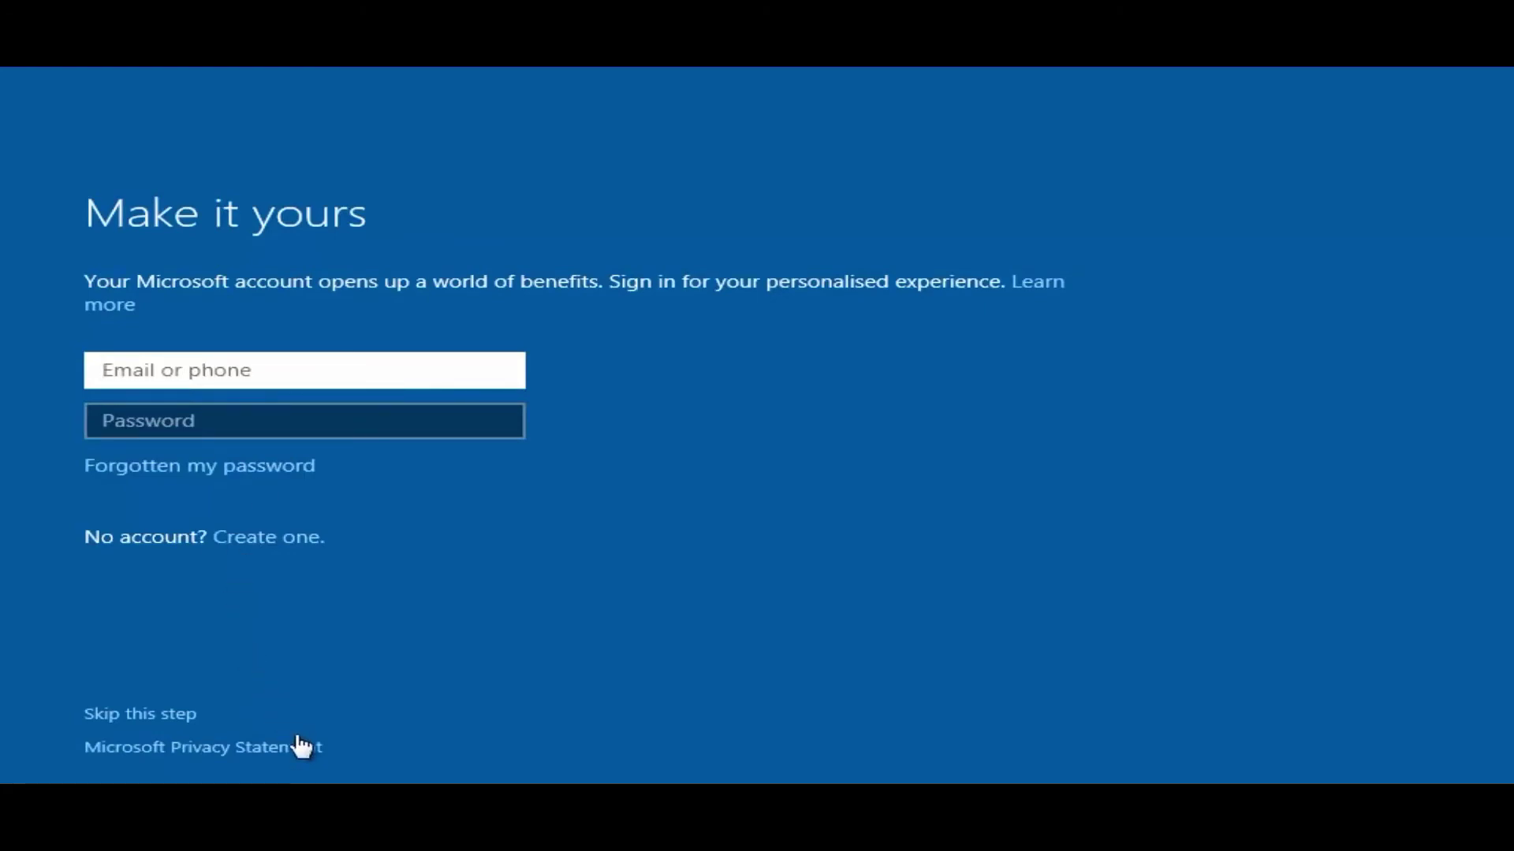
click(148, 714)
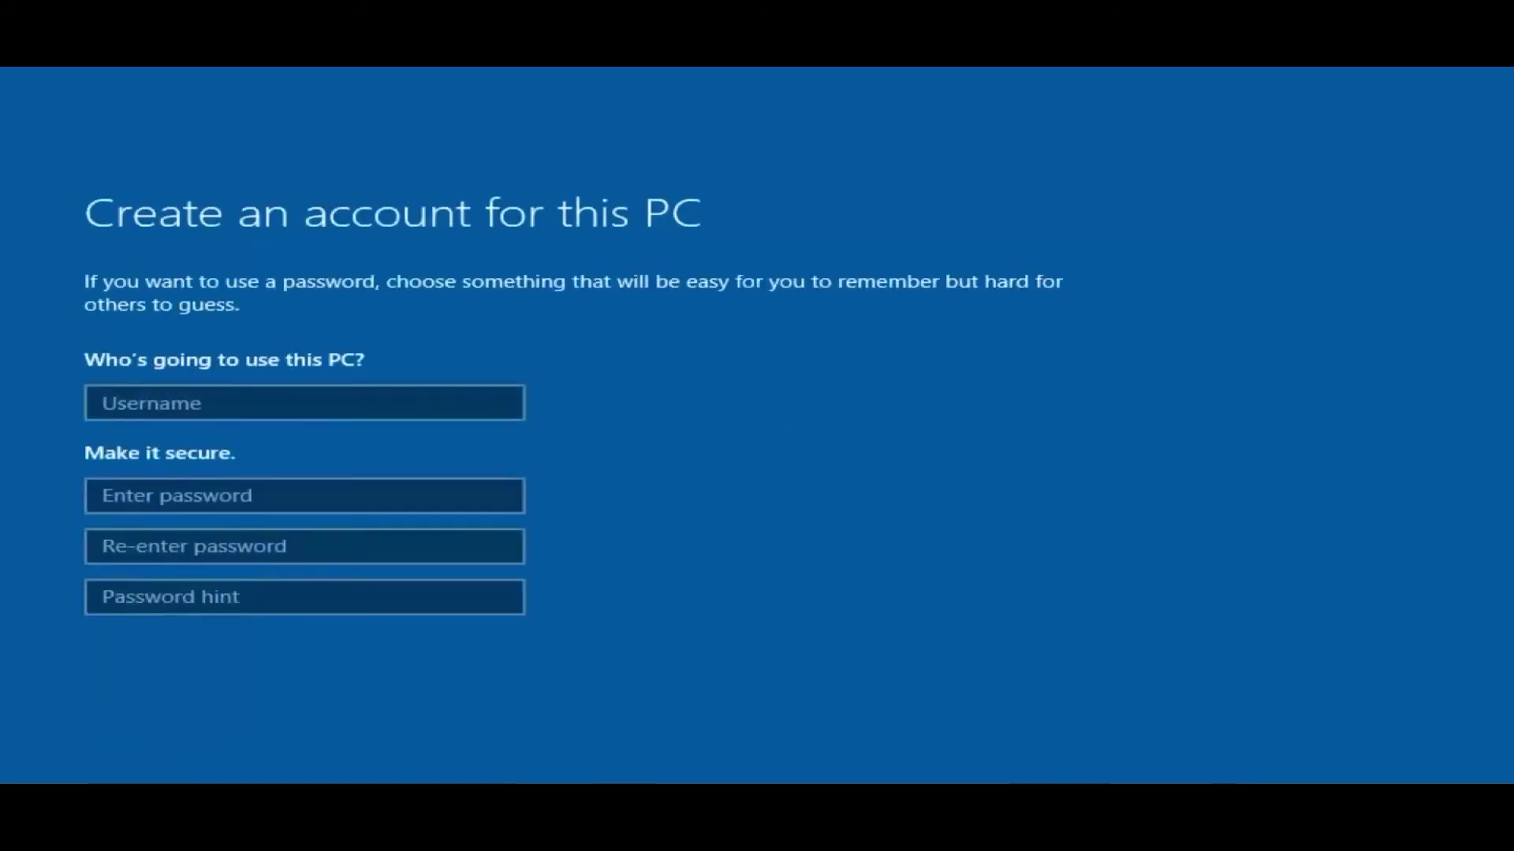
click(355, 402)
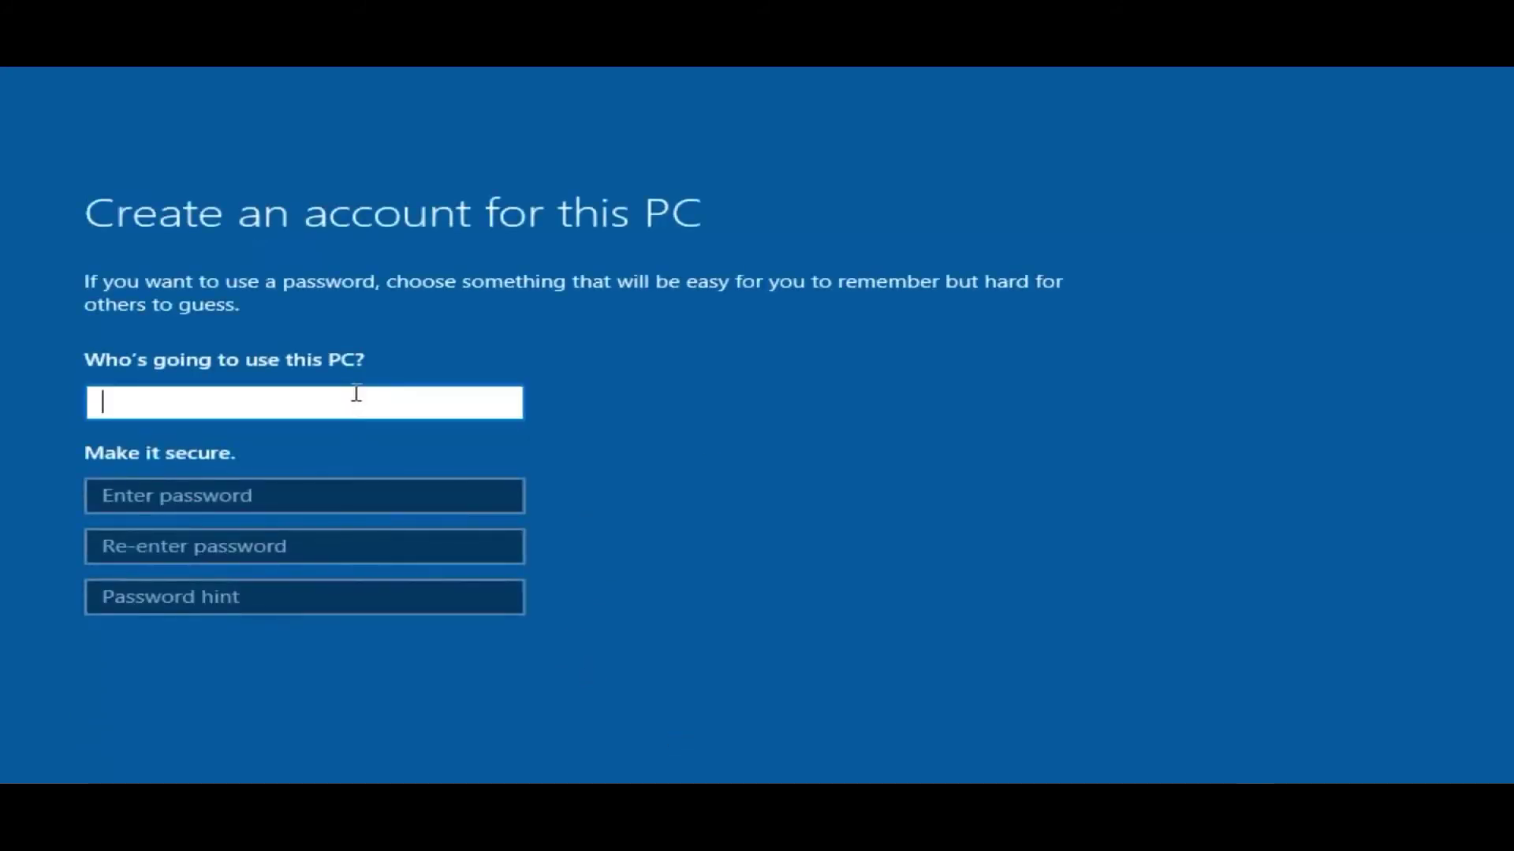
text(Britec)
key(Return)
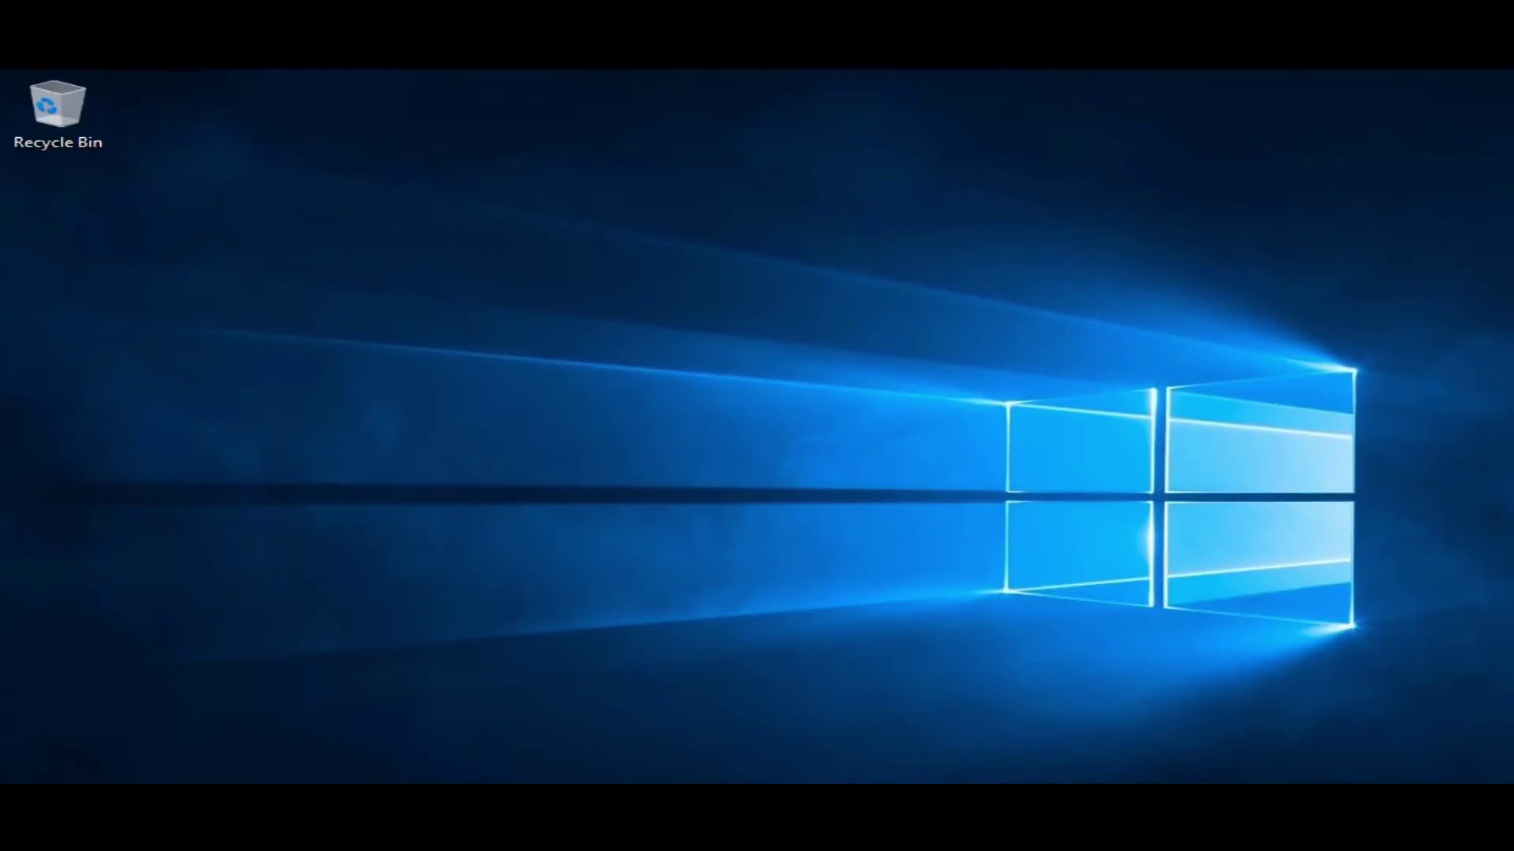
- Bring up the Windows 10 Start menu and show its Shut down and Restart options
key(super)
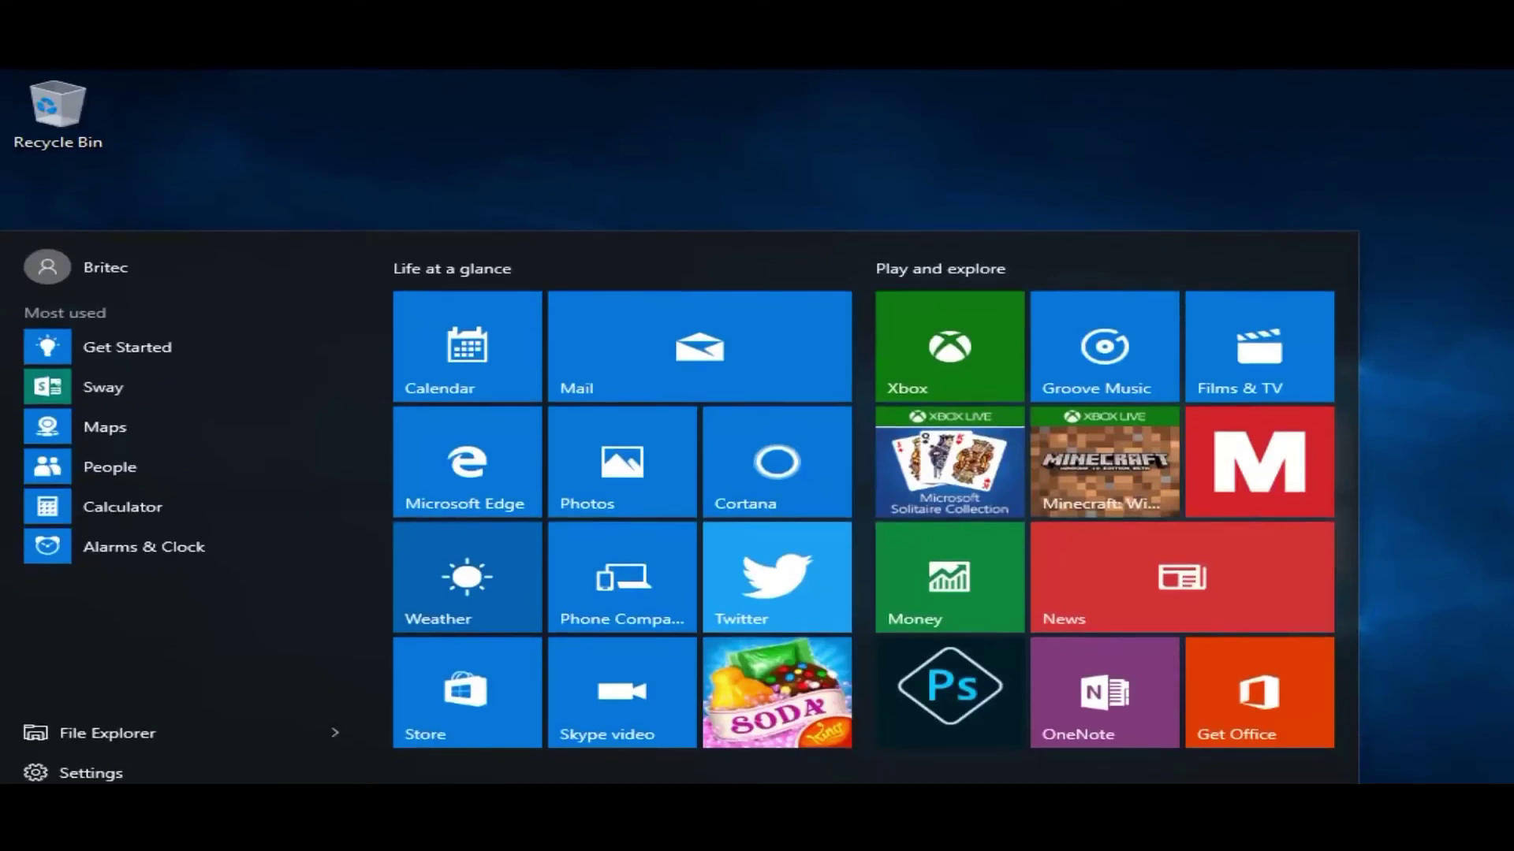
click(35, 812)
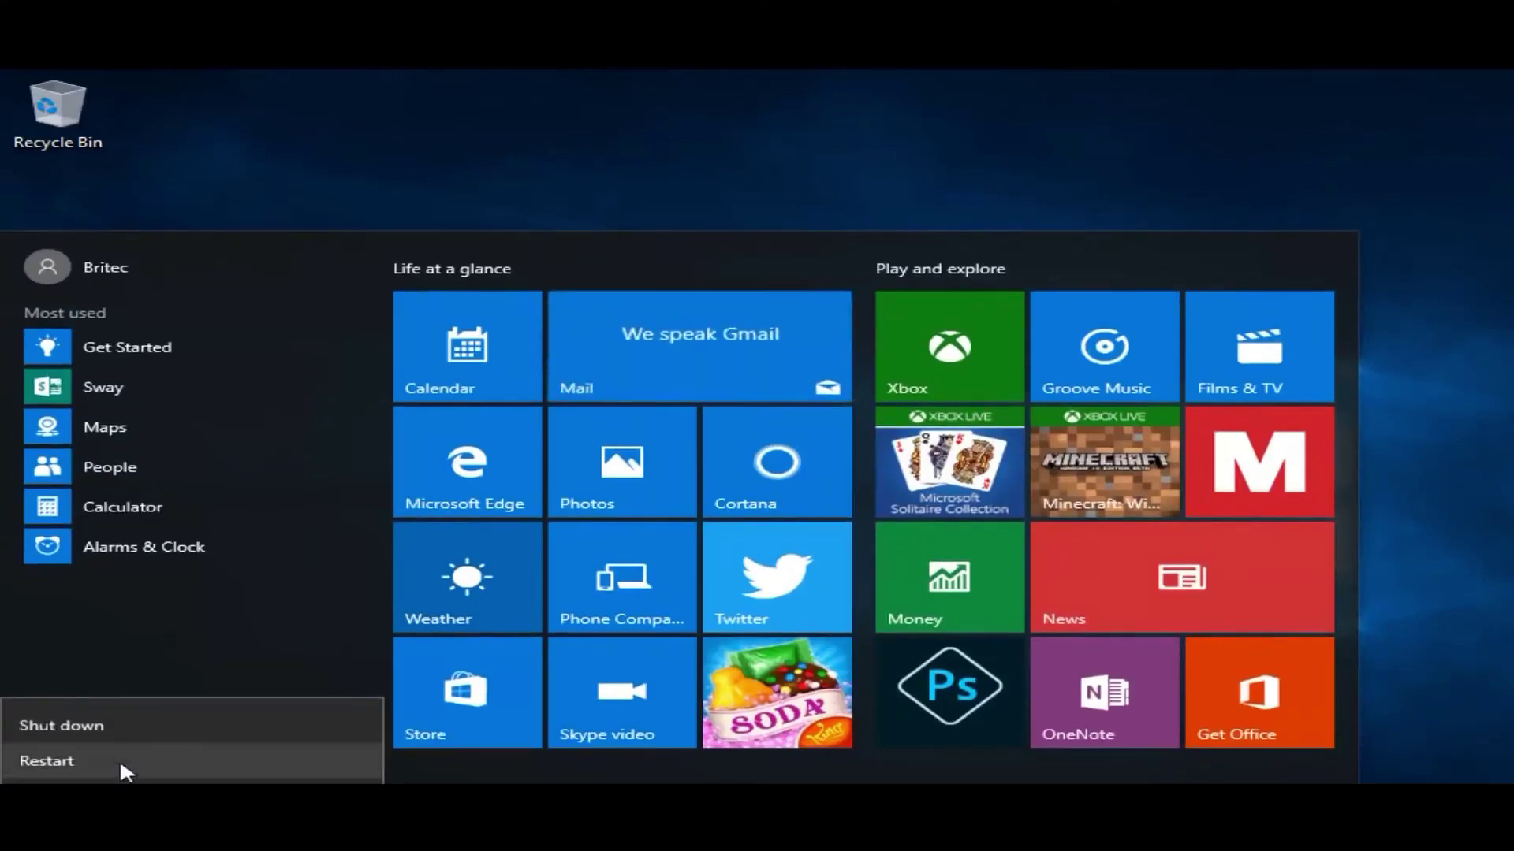